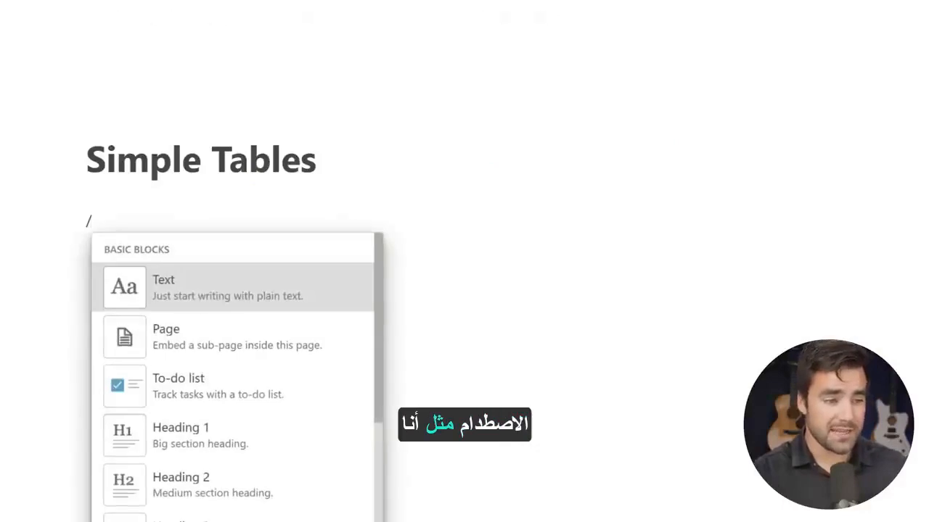
- Insert a simple table under the page title and expand it to four columns and seven rows
type("table")
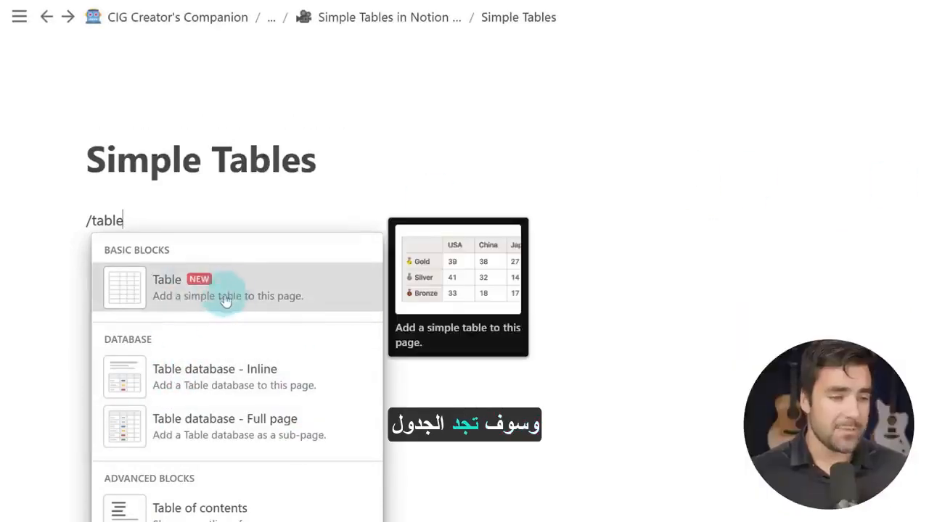
left_click(277, 285)
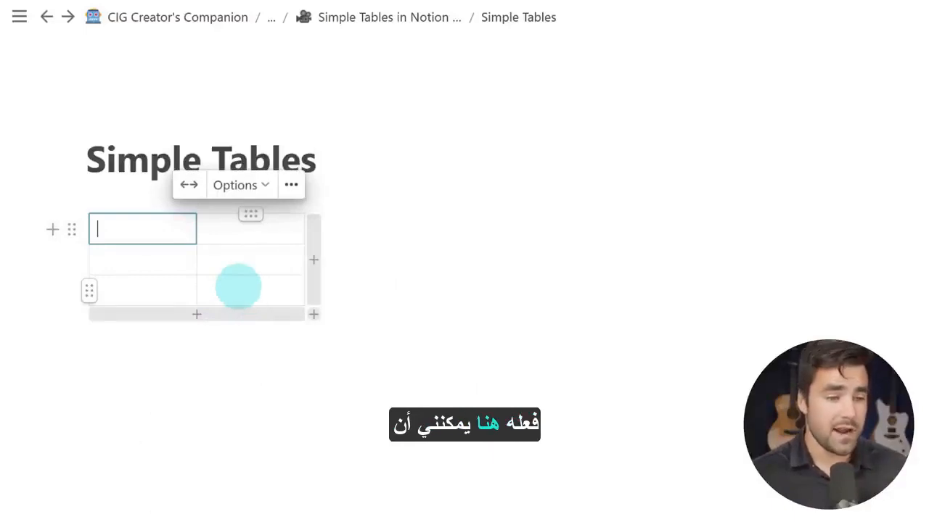
left_click_drag(311, 254, 428, 259)
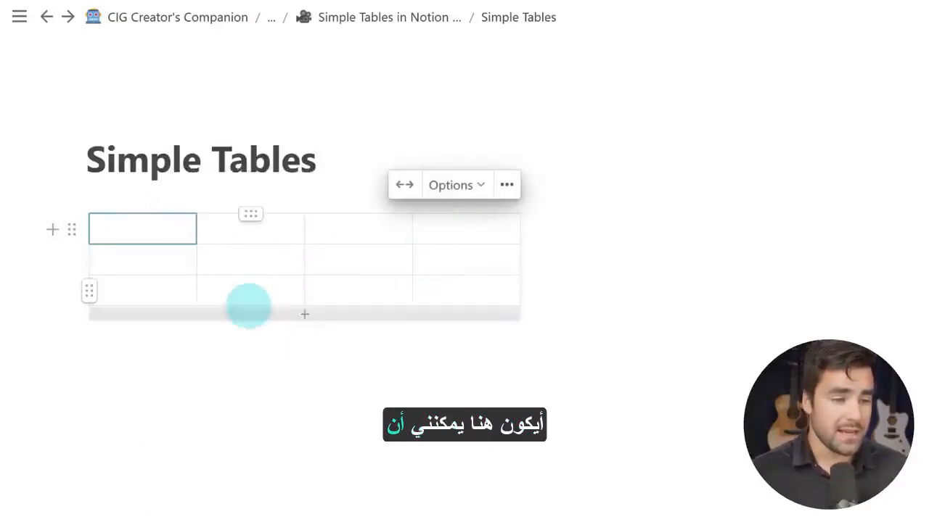
left_click_drag(300, 310, 309, 349)
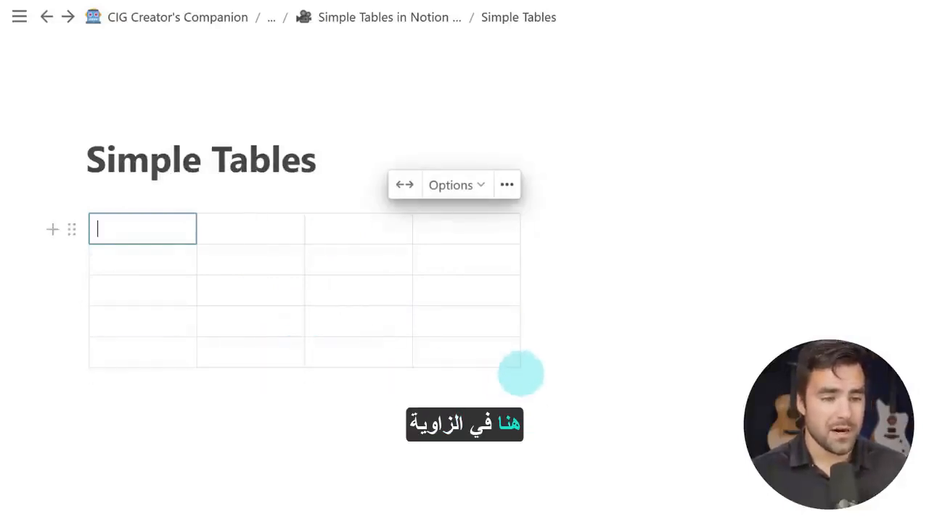
left_click_drag(526, 372, 354, 276)
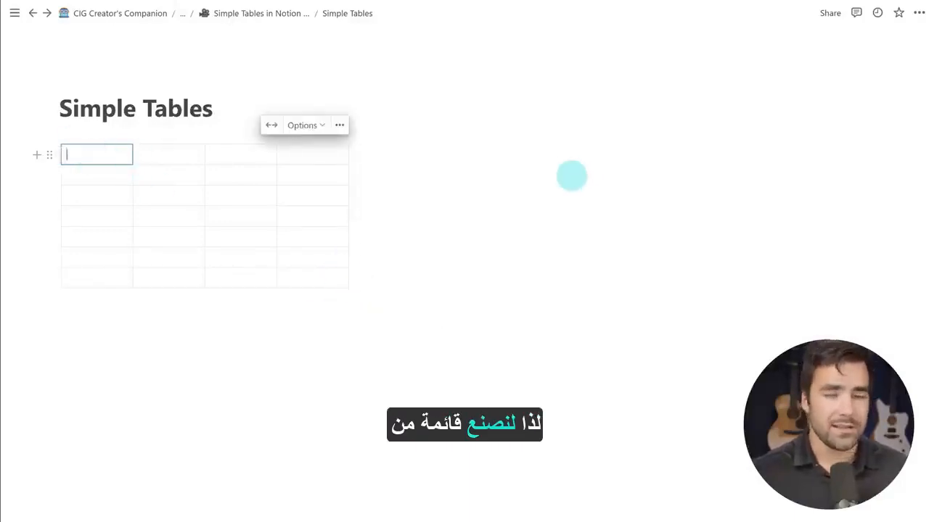
- Enter the headings Game, Platform, Genre and Notes, plus rows for Overwatch (PC, FPS, Main: Pharah) and Dance Dance Revolution (Arcade, Rhythm, Favorite Song: Max 300)
type("Game\tPlatform\tGenre\tNotes\tOv")
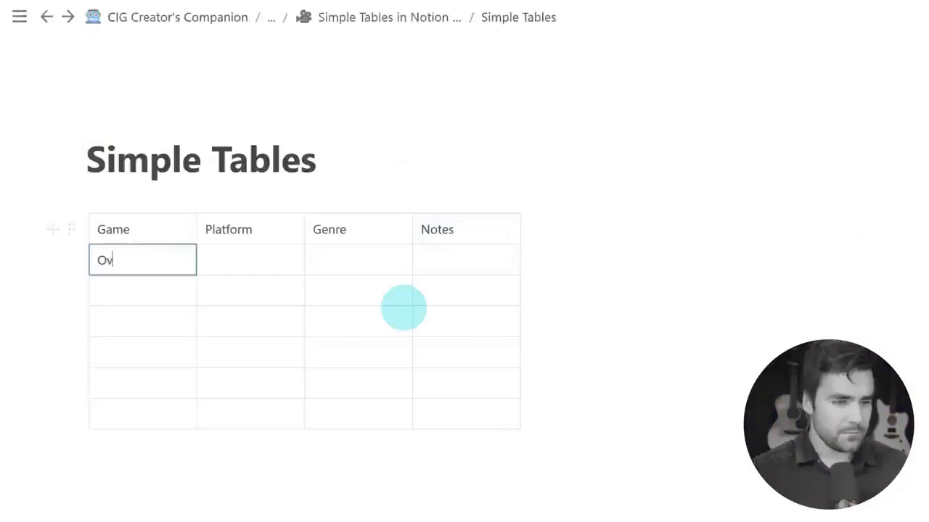
type("erwatch\tPC\tFPS\tMain: Pharah\tDance Dance Revolution\tArcade\tRhythm\tFavorite Song: Max 300")
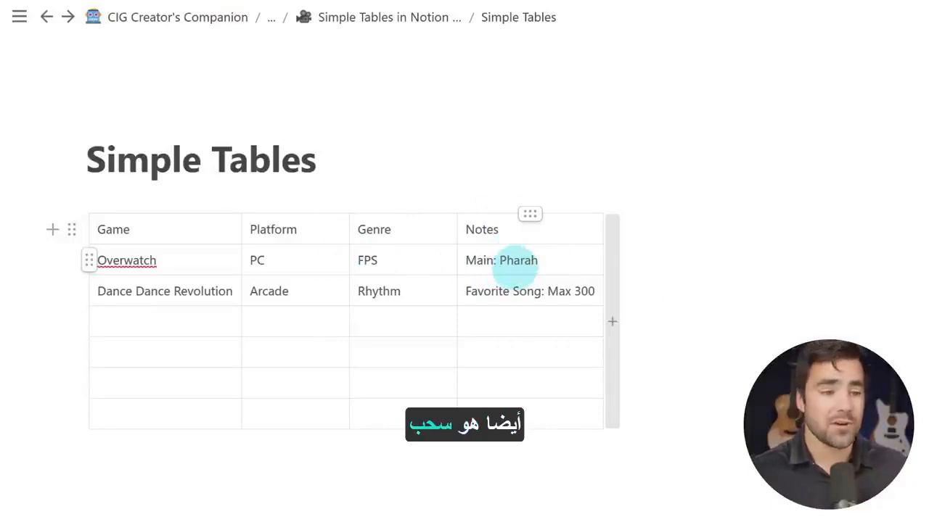
- Try reordering the Platform column and the Dance Dance Revolution row by their handles
left_click_drag(296, 218, 326, 216)
mouse_move(97, 297)
left_mouse_down()
mouse_move(92, 251)
mouse_move(92, 292)
left_mouse_up()
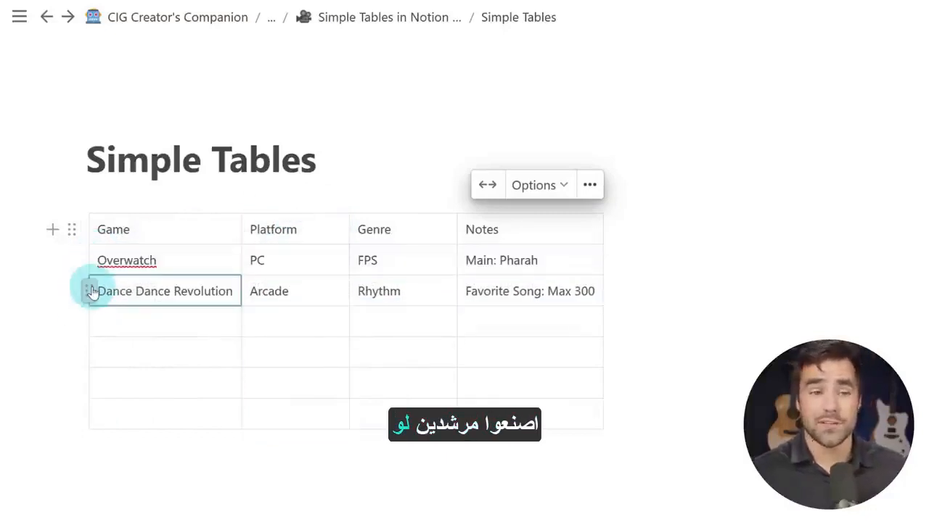
- Make the table's first row a header row
left_click(90, 232)
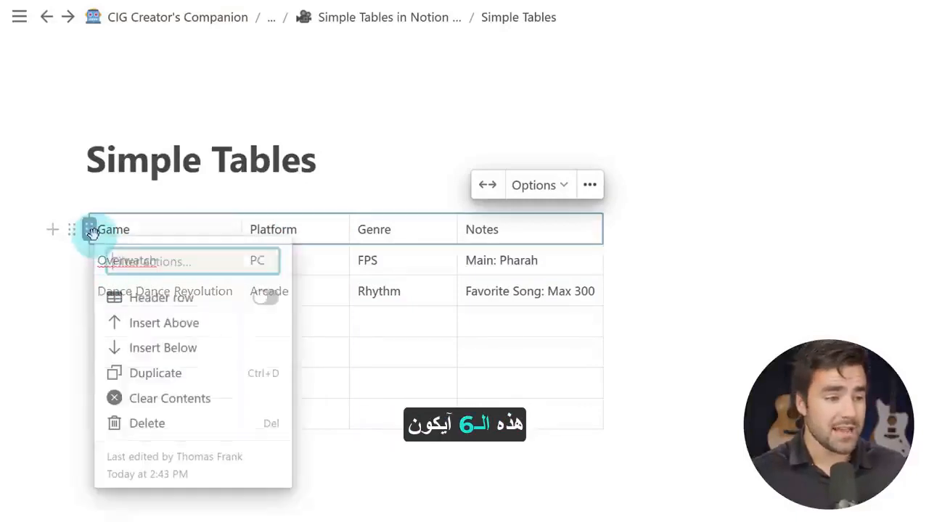
left_click(266, 299)
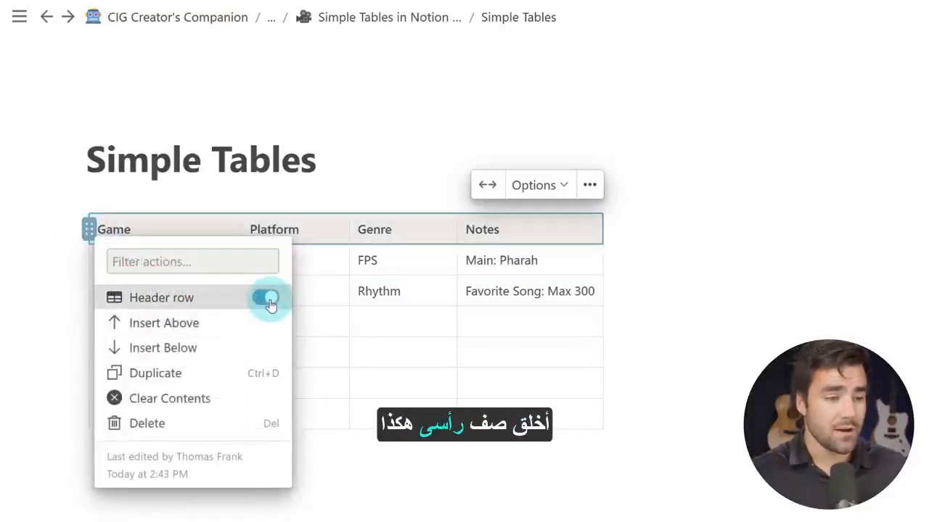
left_click(718, 269)
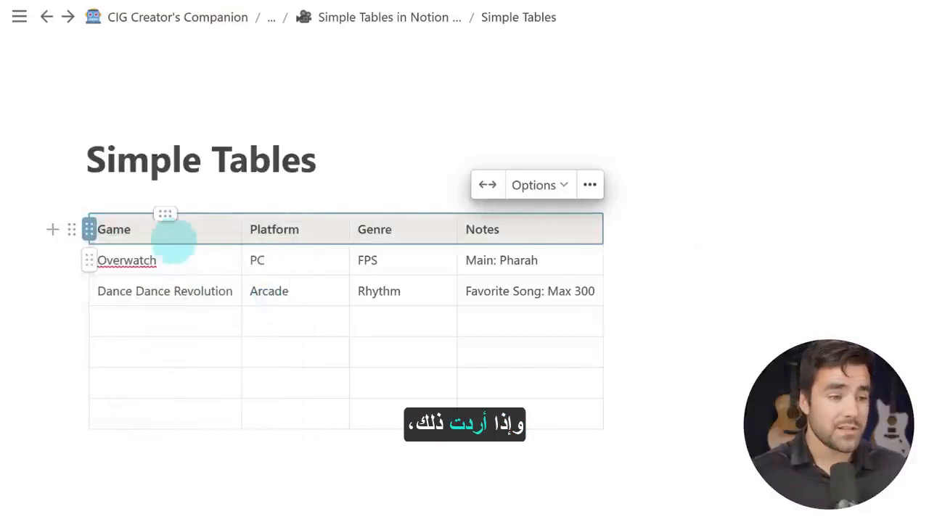
- Make the Game column a header column
left_click(164, 216)
left_click(335, 277)
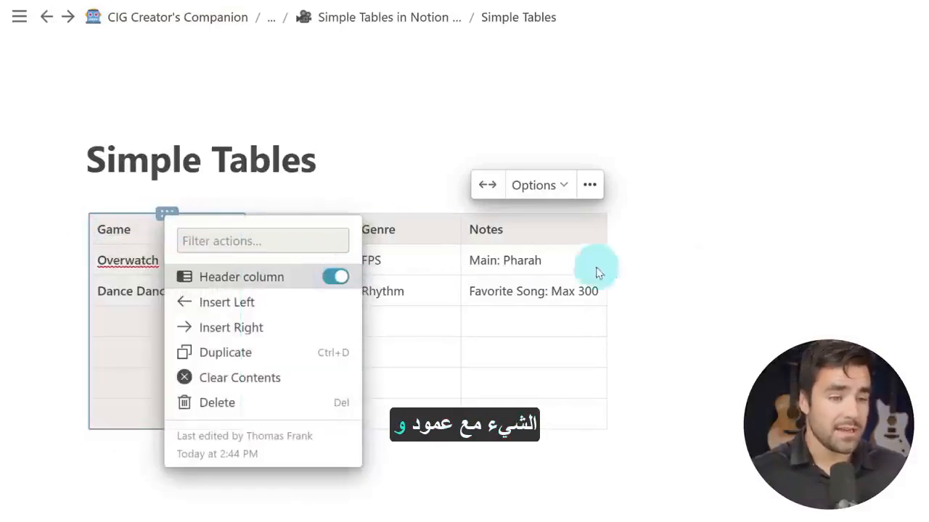
left_click(691, 279)
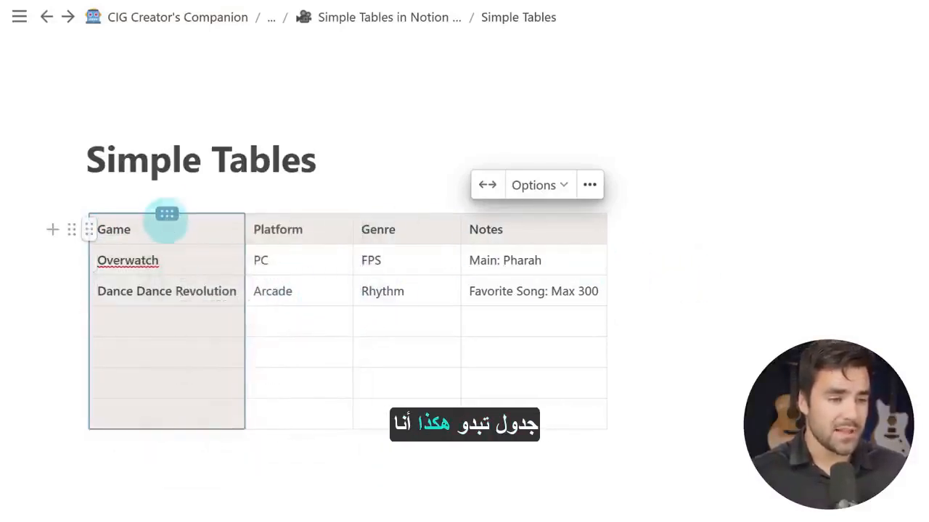
- Turn off the header column setting for Game and stretch the table to the full page width
left_click(166, 213)
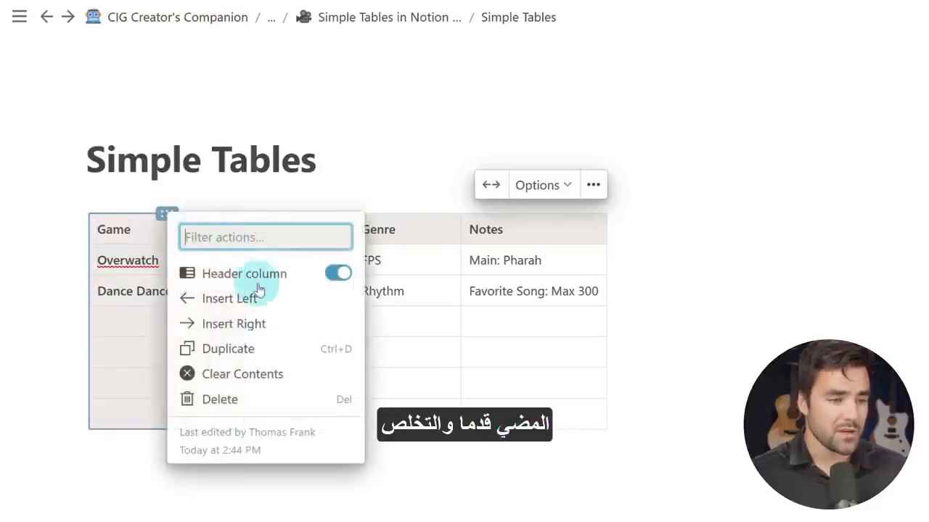
left_click(338, 273)
left_click(713, 280)
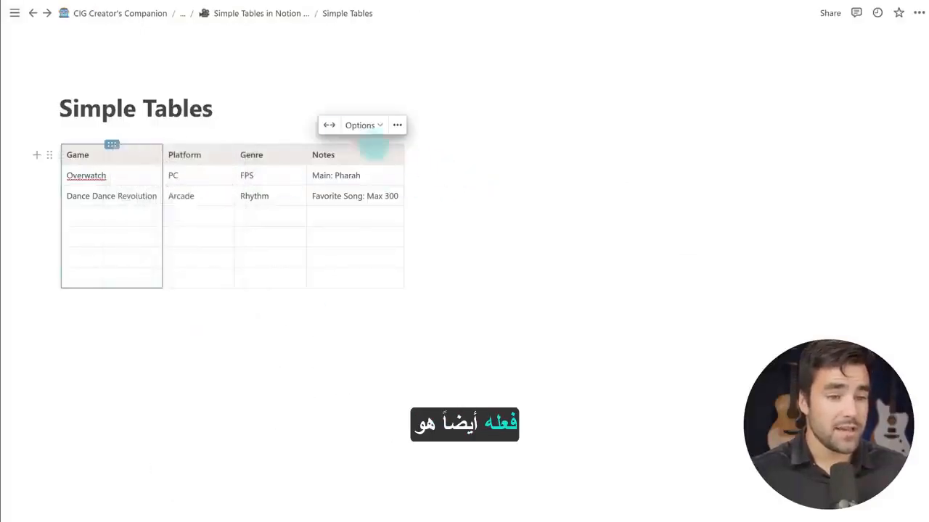
left_click(330, 127)
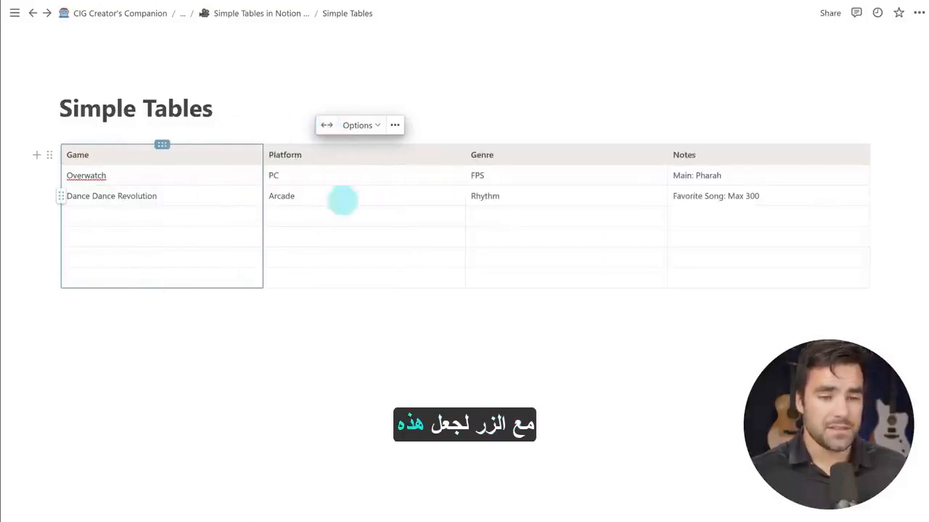
left_click(795, 402)
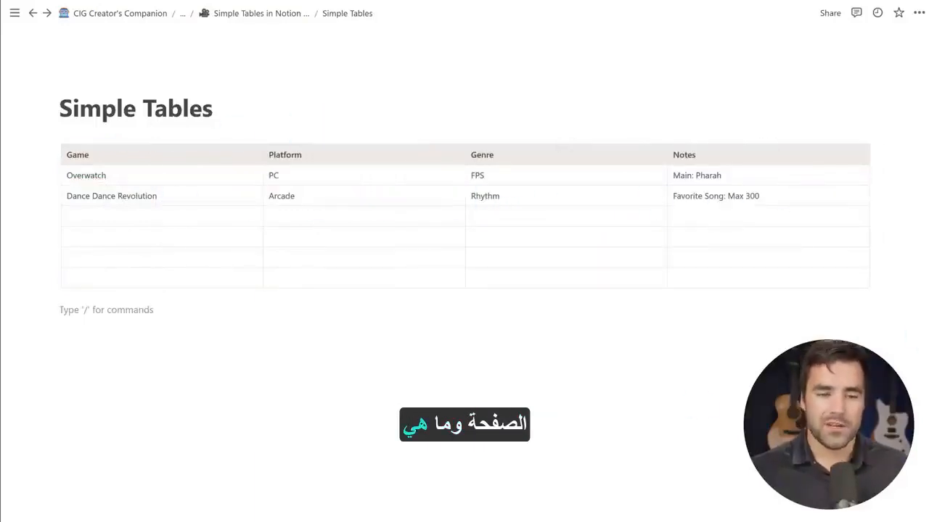
- Replace the table with the copied, filled-in games table and stretch it to the full page width
left_click_drag(654, 365, 233, 170)
key("BackSpace")
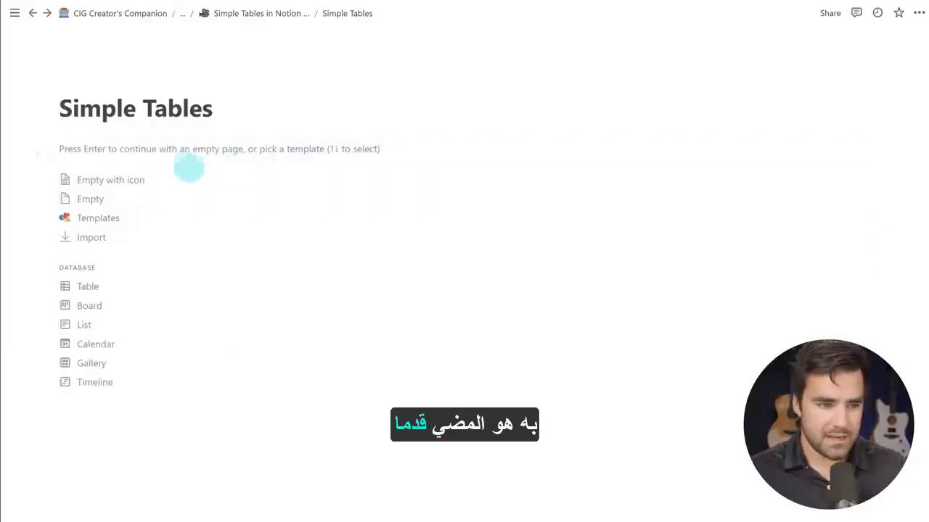
left_click(160, 150)
key("ctrl+v")
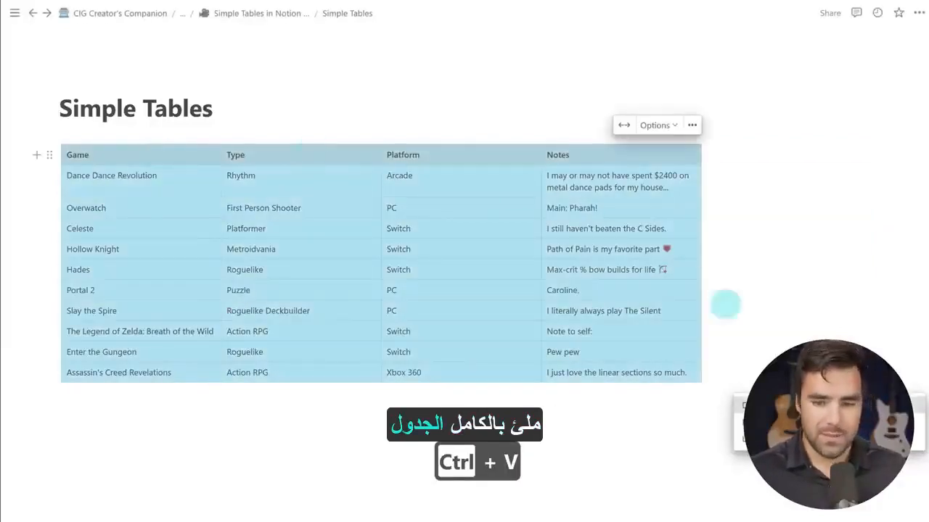
left_click(623, 125)
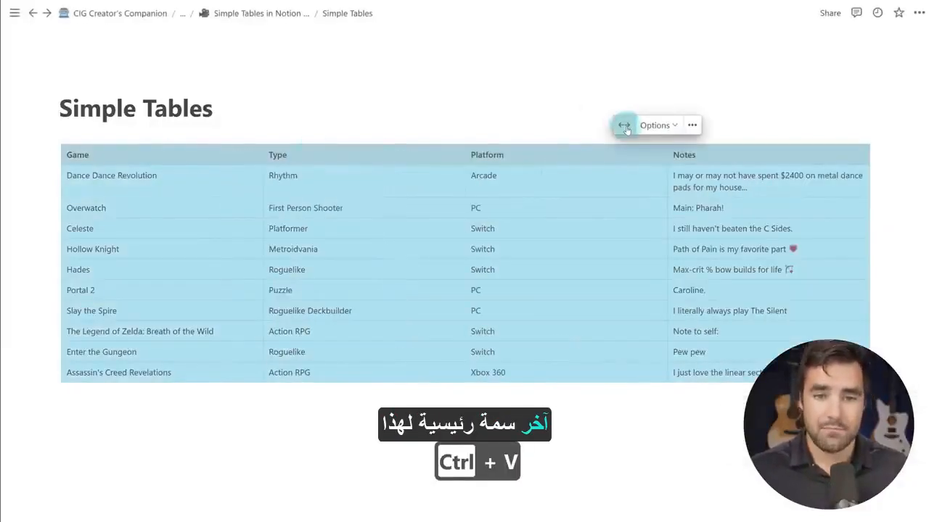
left_click(827, 421)
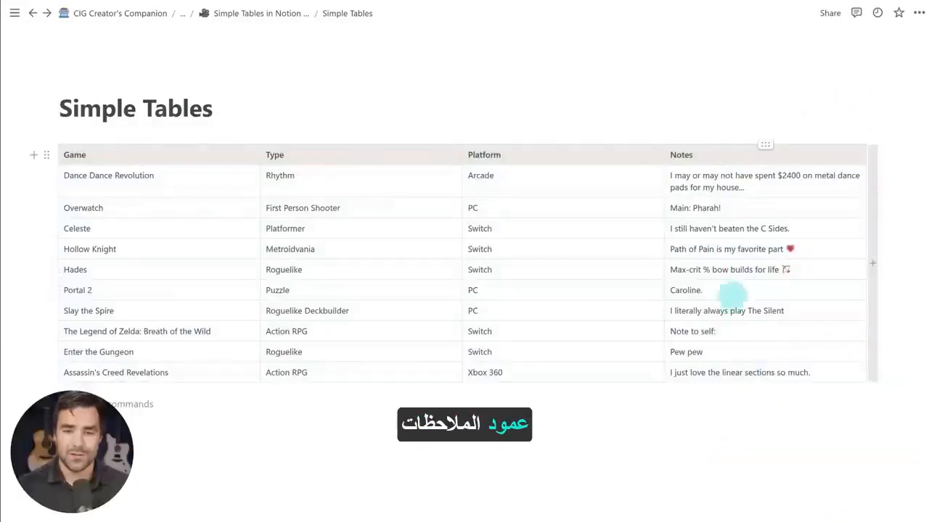
- In the Notes column, bold "$2400" in the Dance Dance Revolution row and give "Main: Pharah!" a green background
left_click_drag(801, 176, 778, 175)
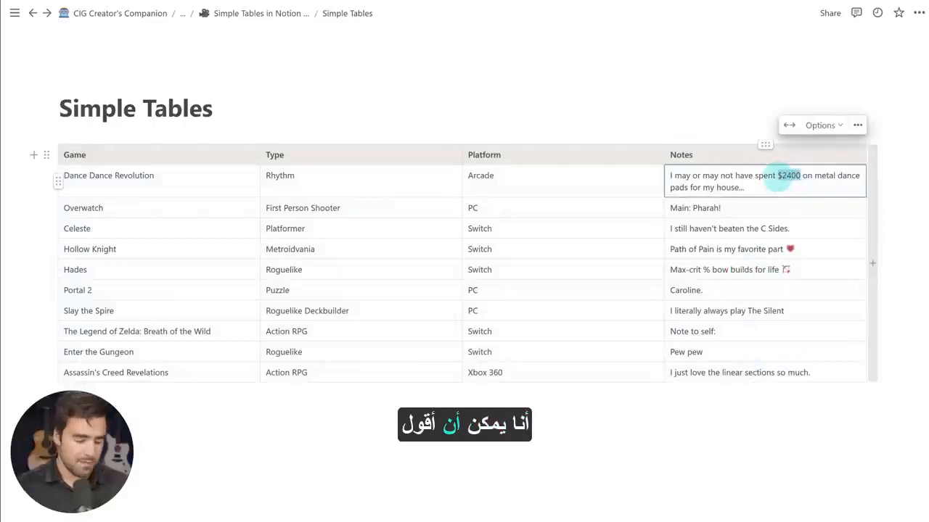
key("ctrl+b")
left_click(789, 207)
left_click_drag(722, 207, 669, 208)
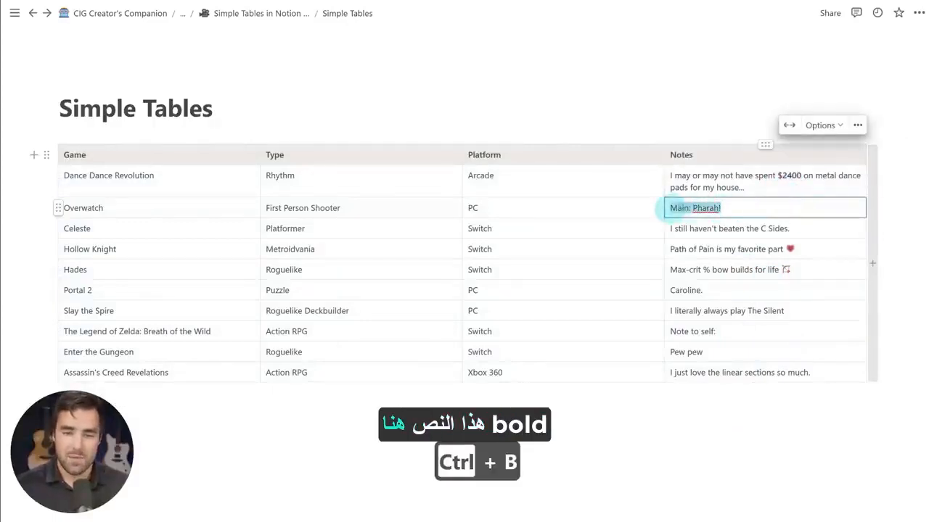
left_click(844, 184)
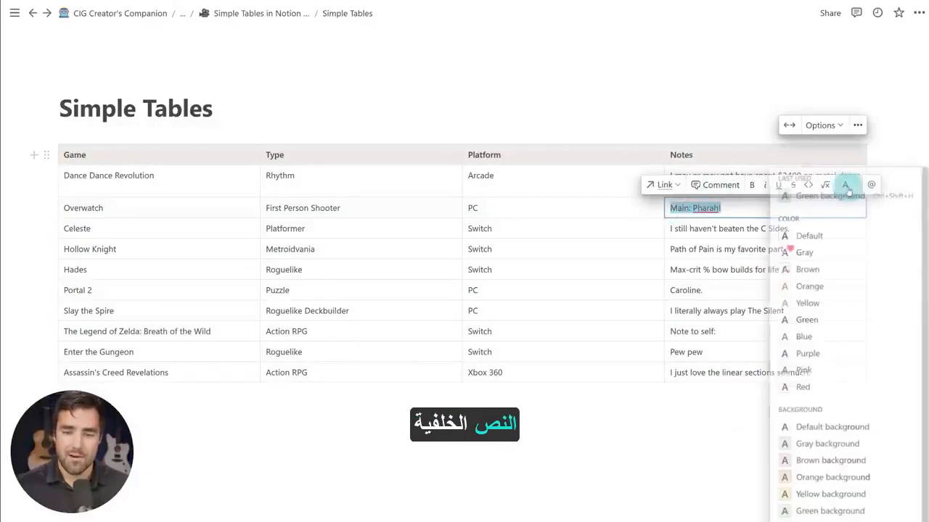
left_click(830, 510)
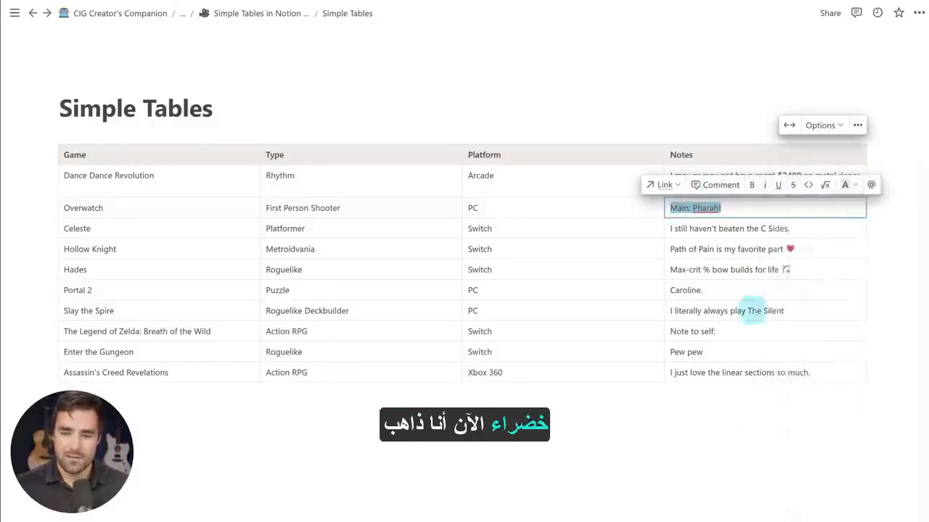
left_click(784, 278)
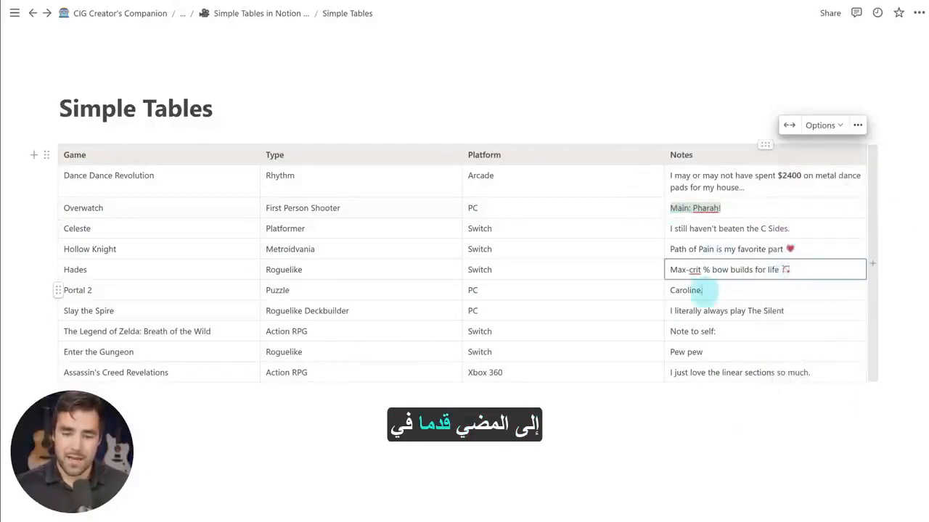
- Add a comment to the text "Caroline." in the Portal 2 row
left_click_drag(666, 291, 667, 290)
left_click(715, 267)
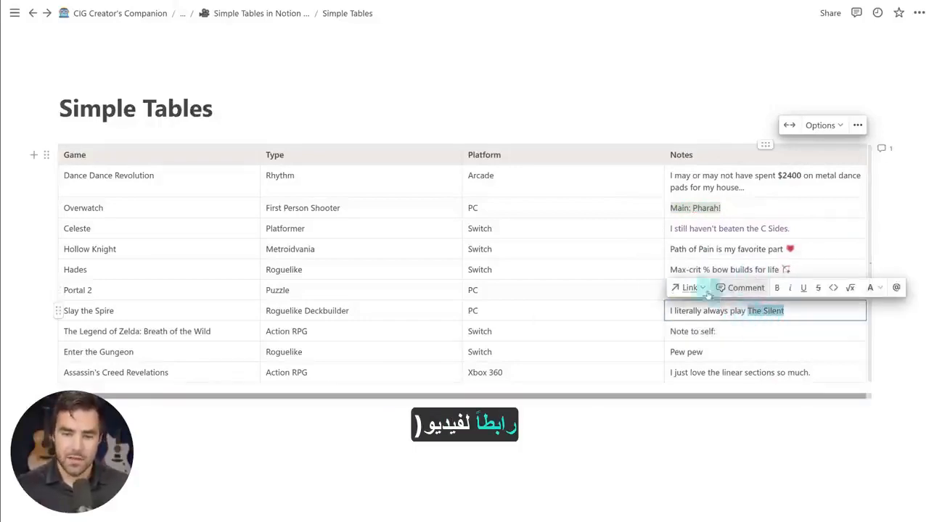
- Link "The Silent" in the Slay the Spire note to the copied YouTube video address
left_click(686, 287)
key("ctrl+v")
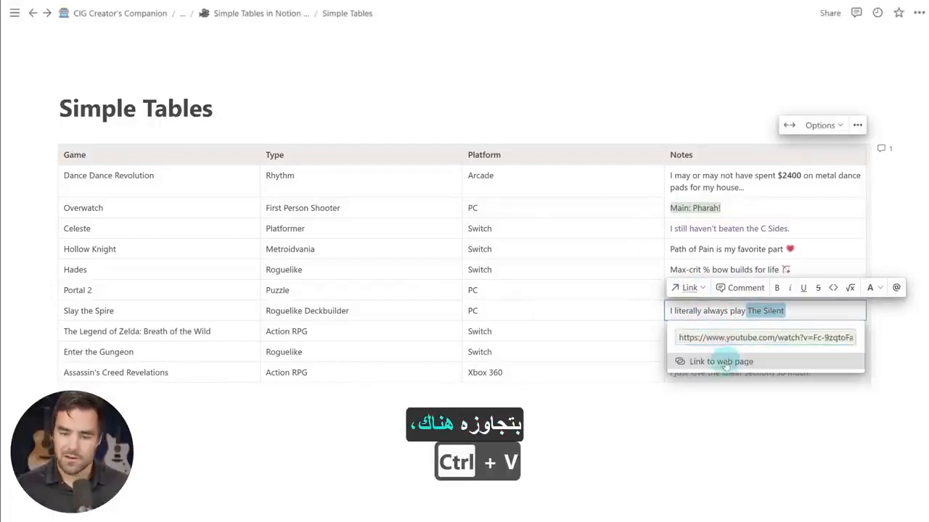
left_click(733, 354)
- Paste the copied page link after "Note to self:" in the Zelda row to reference the page Replay Breath of the Wild
left_click(731, 332)
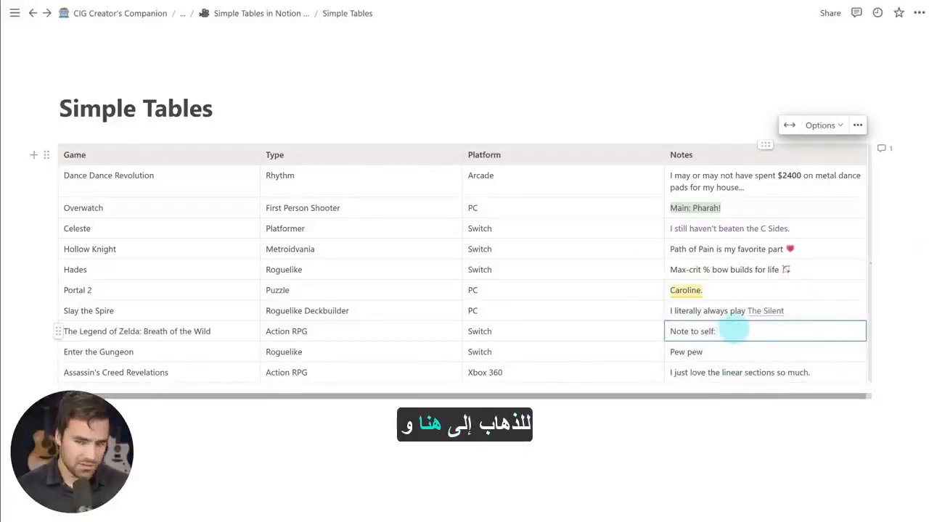
key("ctrl+v")
left_click(741, 402)
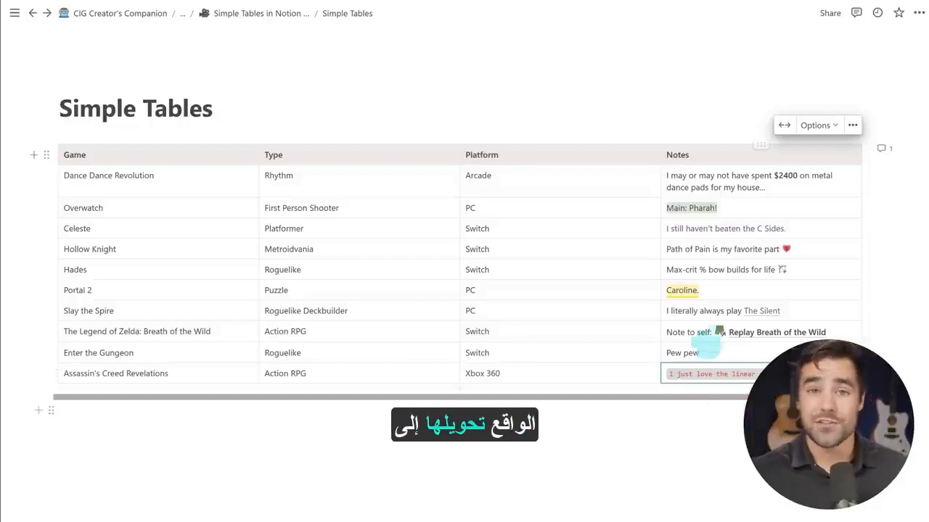
- Turn the games table into a database and view the Hollow Knight entry as a page
left_click(47, 153)
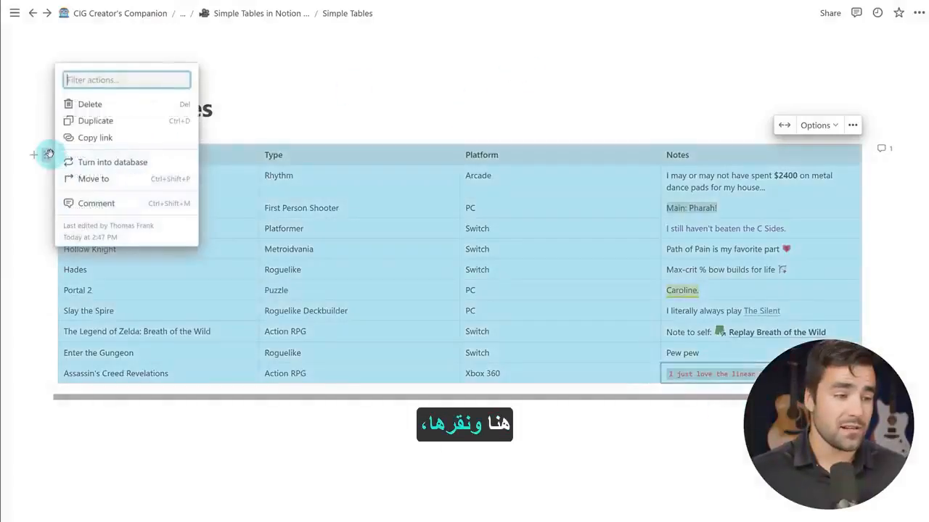
left_click(150, 163)
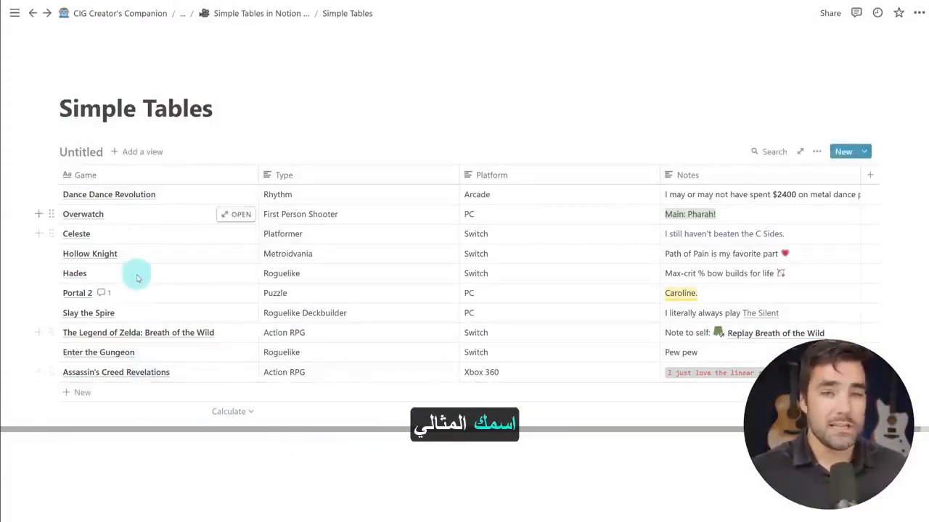
left_click(239, 253)
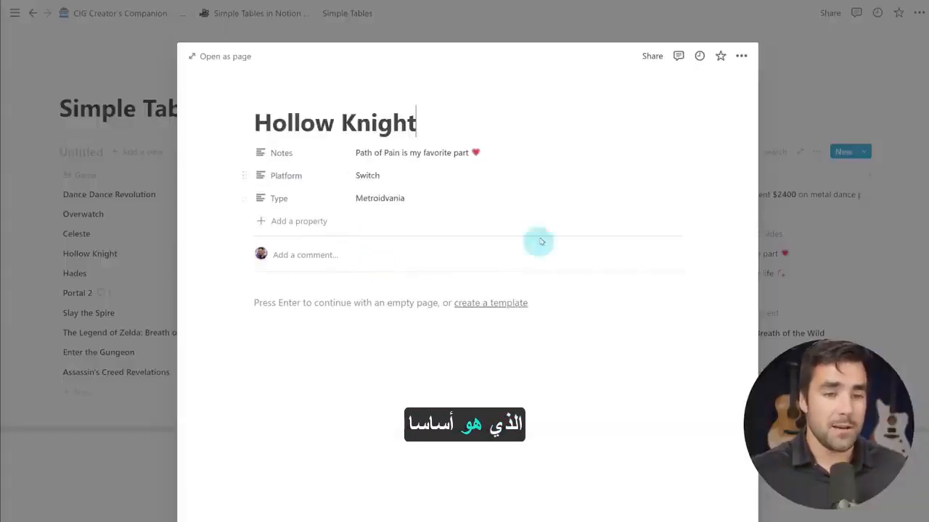
left_click(798, 436)
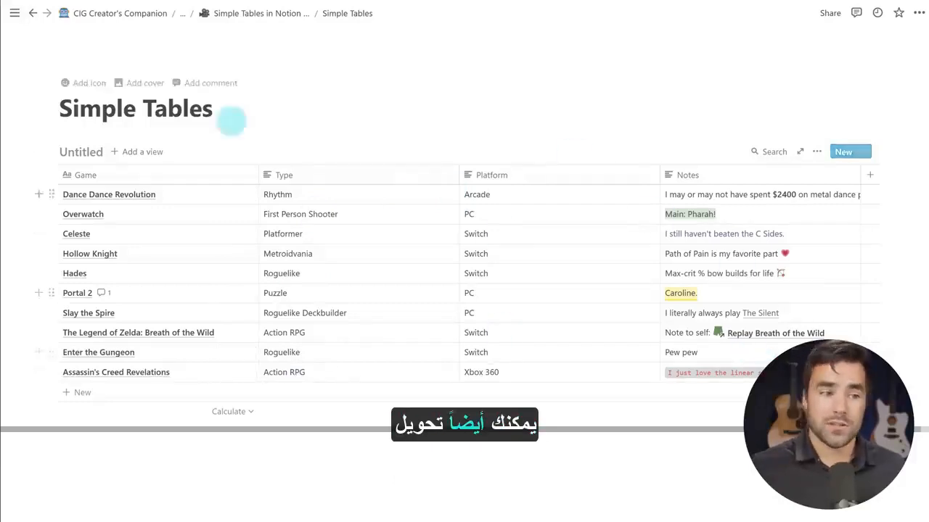
- Turn the games database back into a simple table
left_click(51, 153)
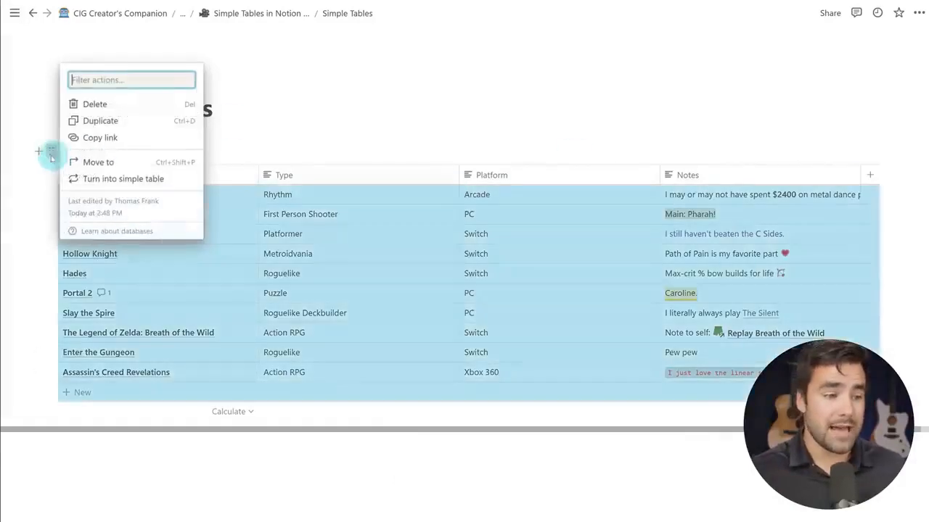
left_click(120, 179)
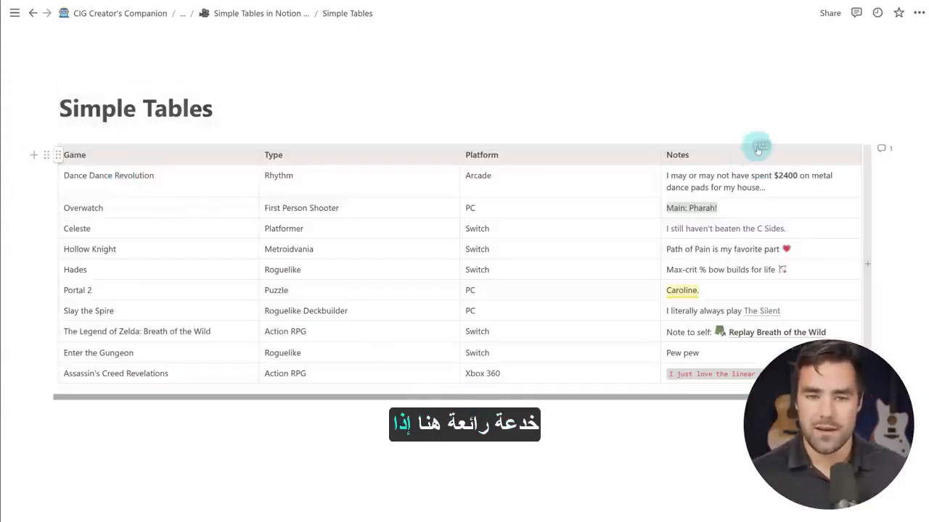
- Move the Notes column to the first position and turn the table into a database
left_click_drag(759, 145, 158, 155)
left_click(48, 155)
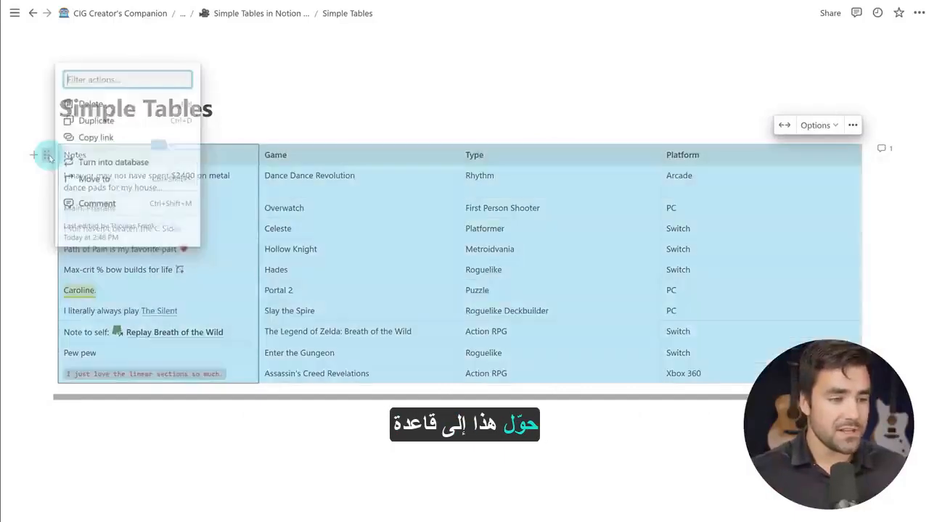
left_click(109, 158)
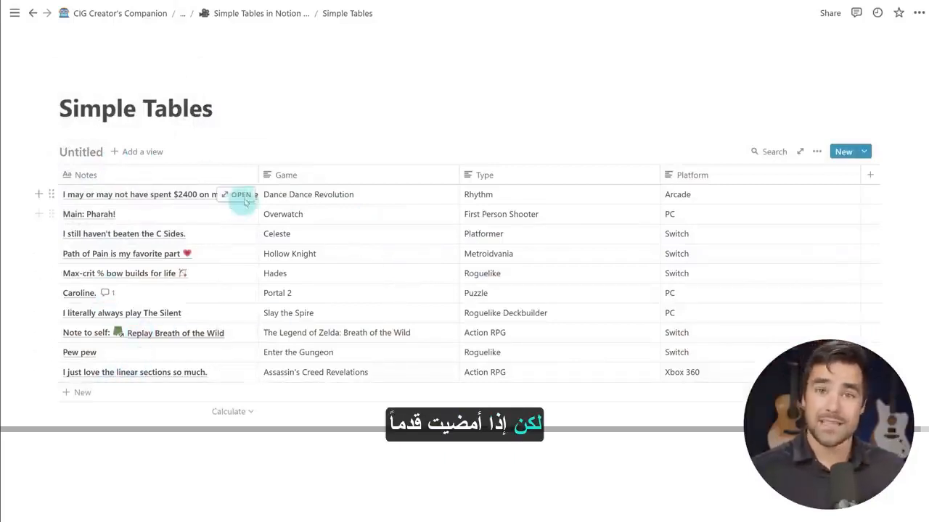
- Turn the database back into a simple table and return the Notes column to the end, after Platform
left_click(51, 151)
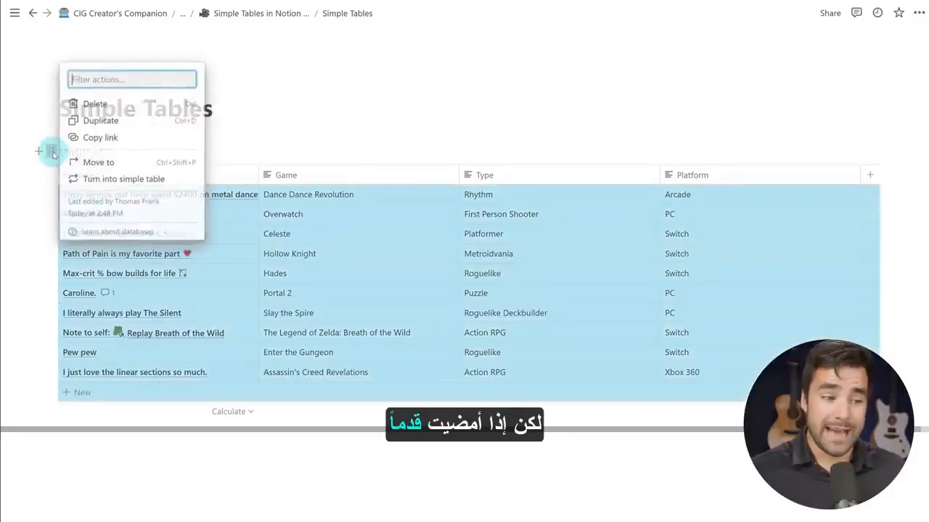
left_click(128, 178)
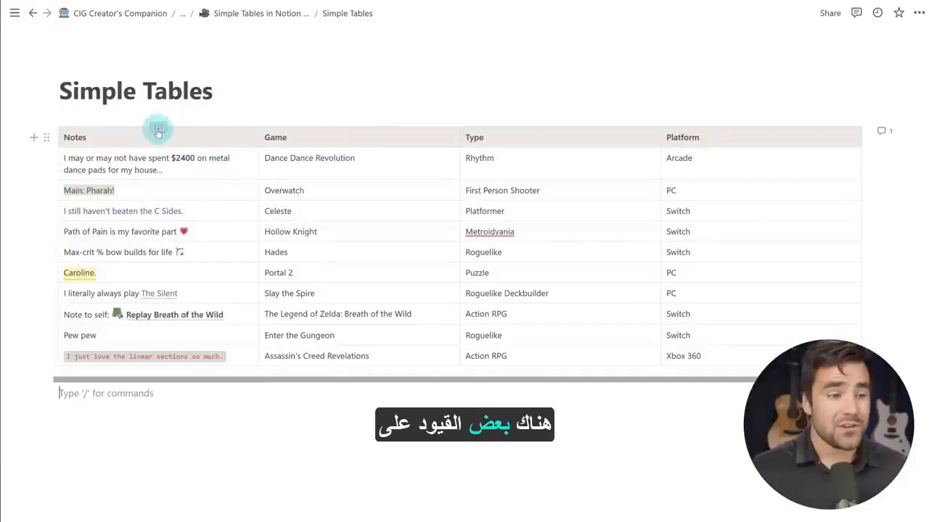
left_click_drag(158, 128, 763, 136)
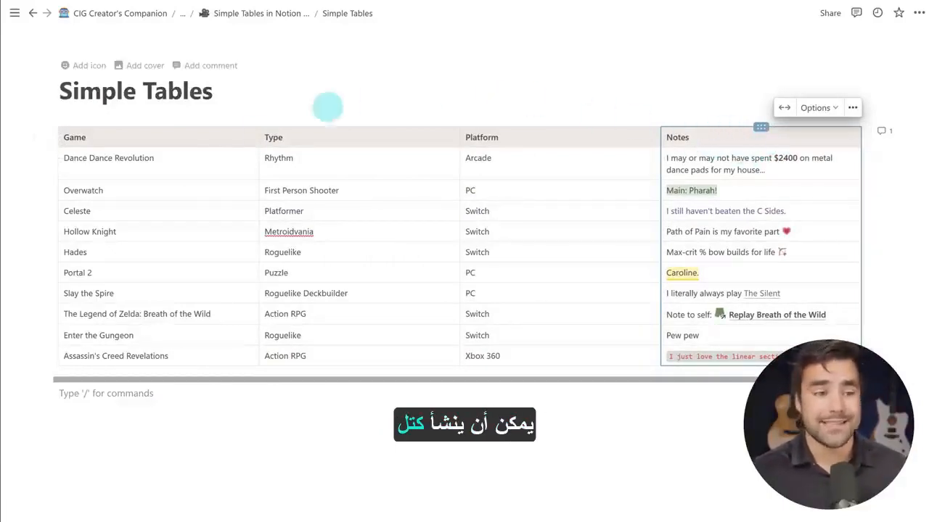
left_click(189, 160)
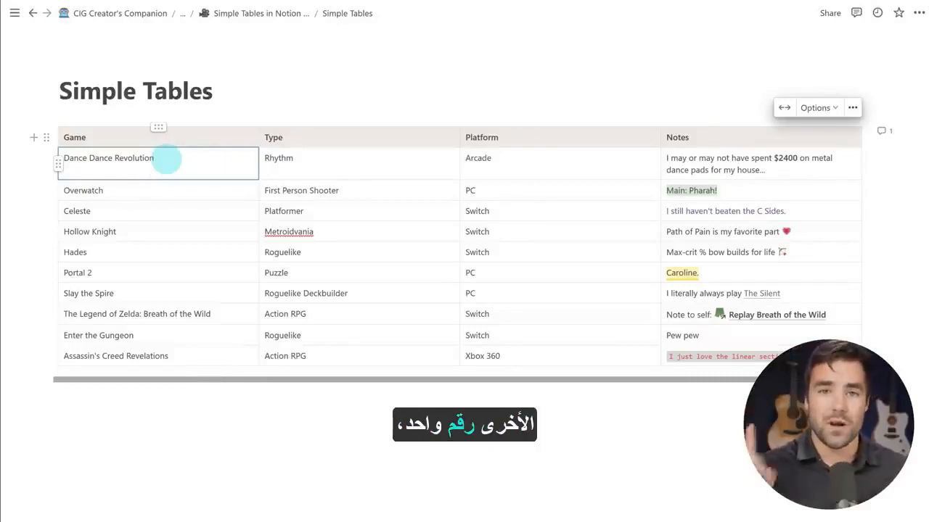
key("Escape")
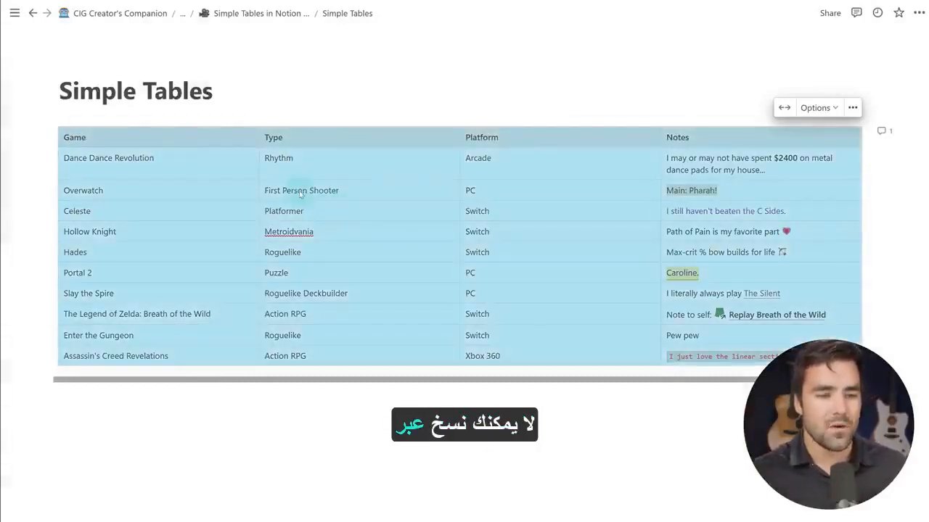
left_click(423, 253)
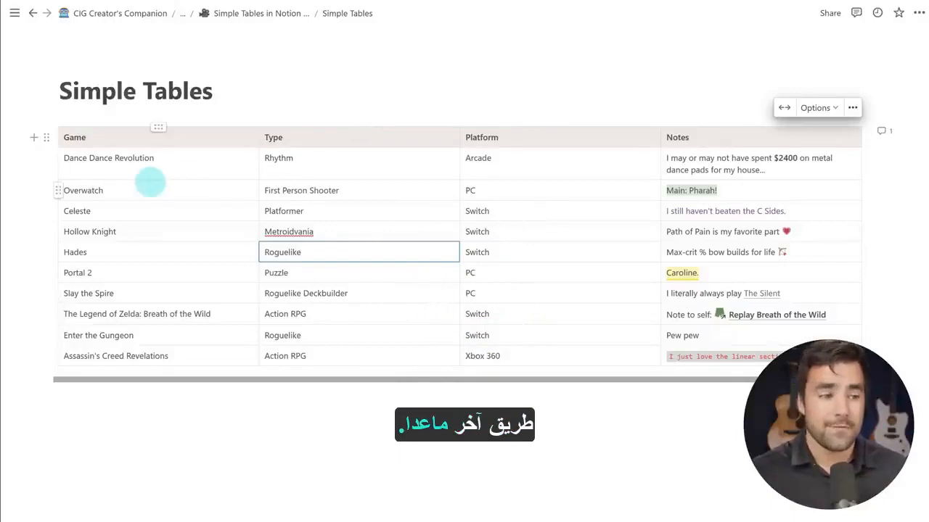
- Move the Overwatch row directly below Hollow Knight and turn the simple table into a database
left_click(59, 190)
left_click_drag(57, 190, 58, 231)
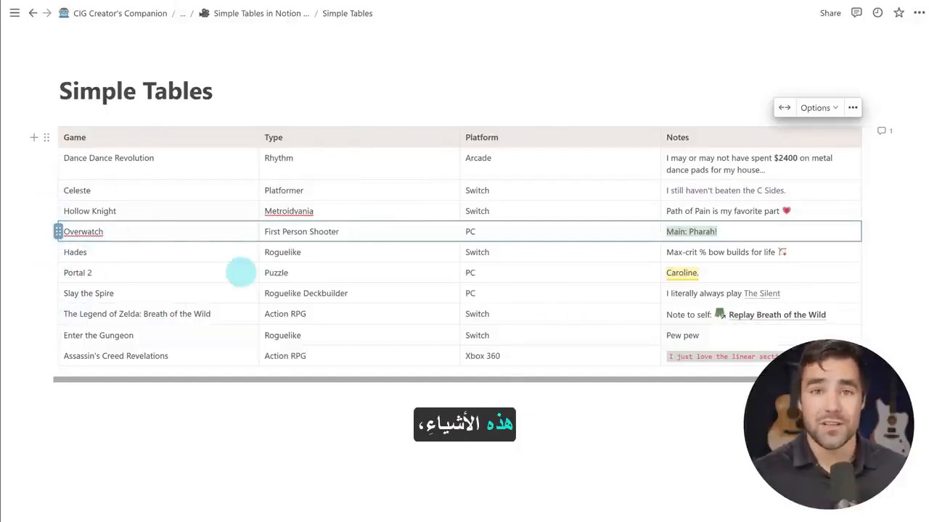
left_click(45, 138)
left_click(151, 145)
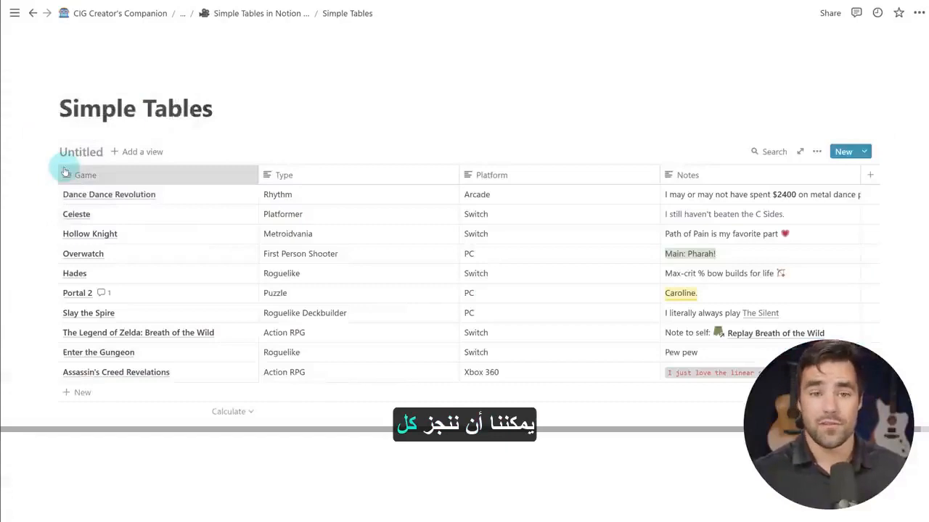
- Sort the games database by Type in ascending order
left_click(817, 152)
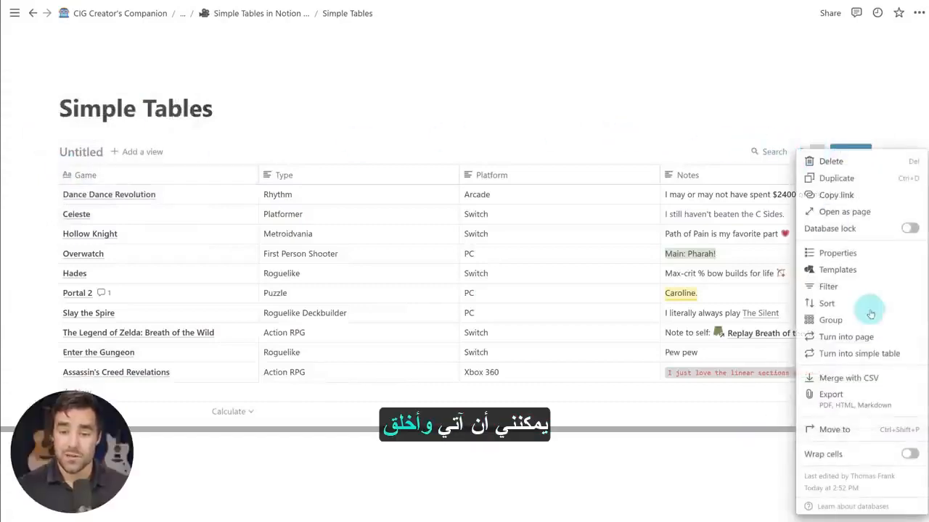
left_click(827, 303)
left_click(656, 255)
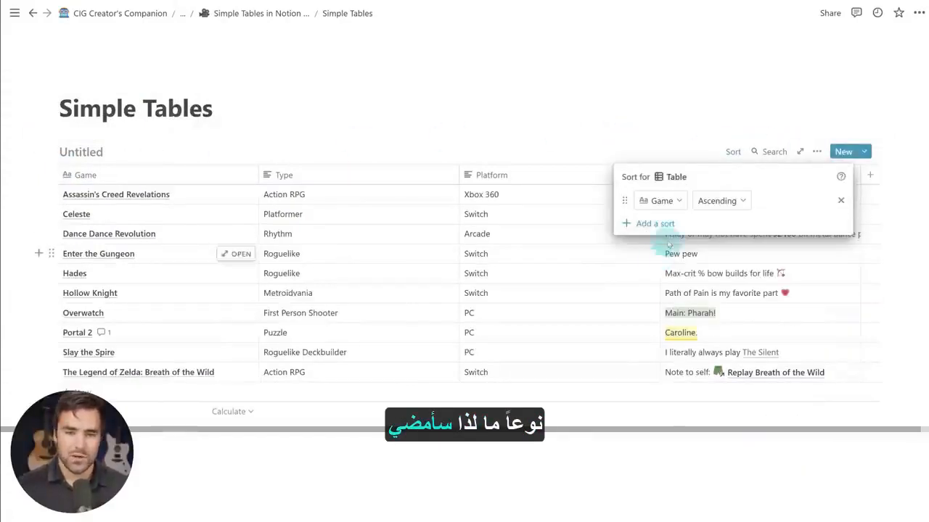
left_click(661, 201)
left_click(637, 299)
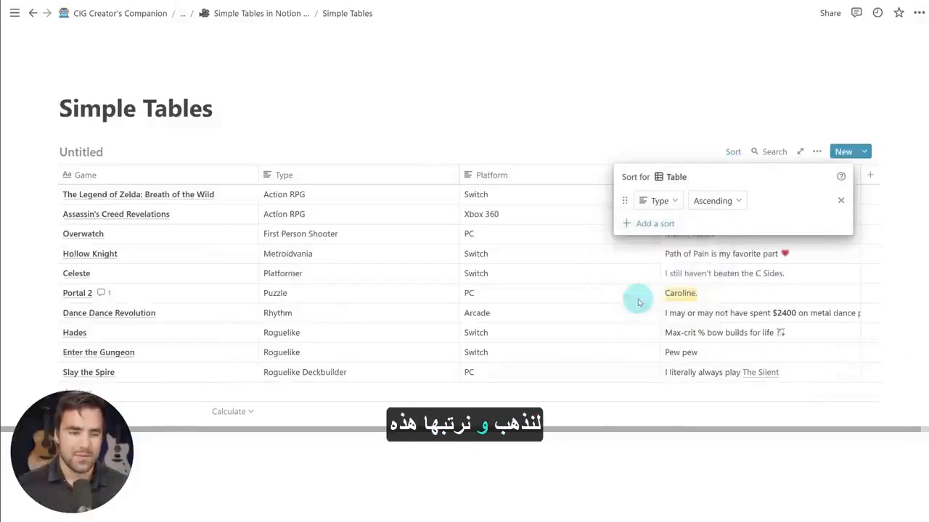
left_click(674, 487)
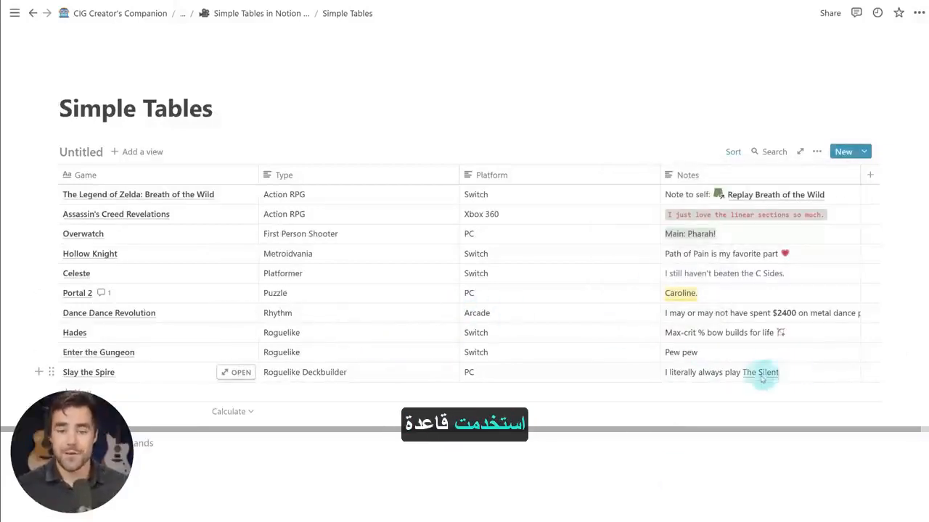
- Copy all cells of the sorted database, from The Legend of Zelda through Slay the Spire, across all four columns
left_click_drag(761, 377, 224, 213)
scroll(167, 339, "down", 1)
key("ctrl+c")
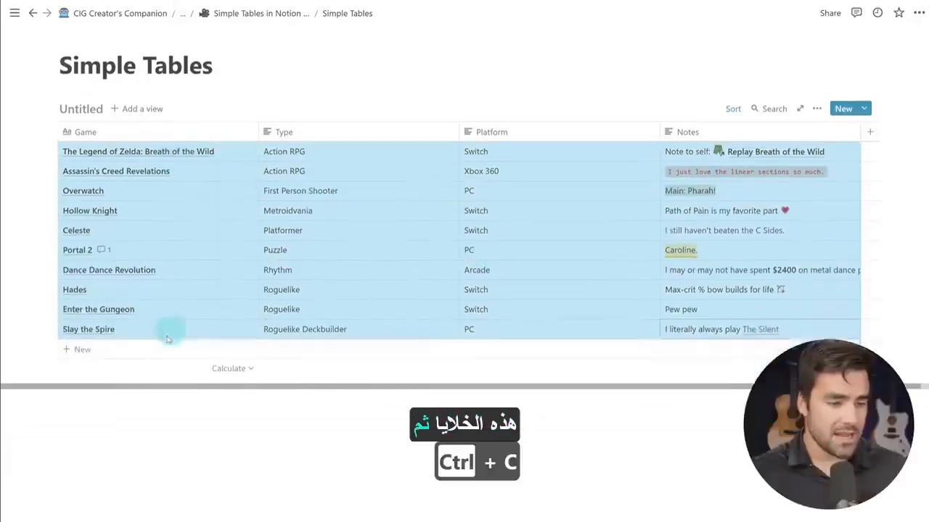
- Insert a new inline table database below the games database
left_click(137, 418)
type("/table")
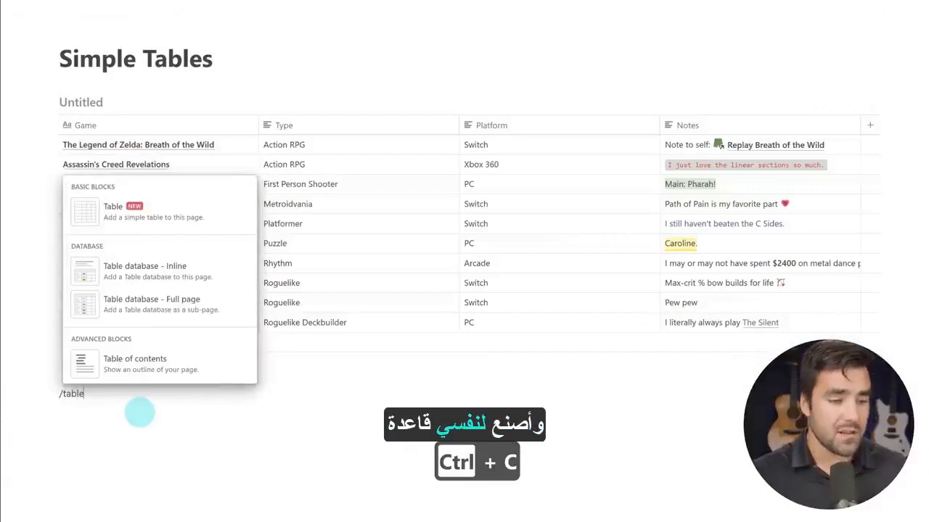
left_click(160, 274)
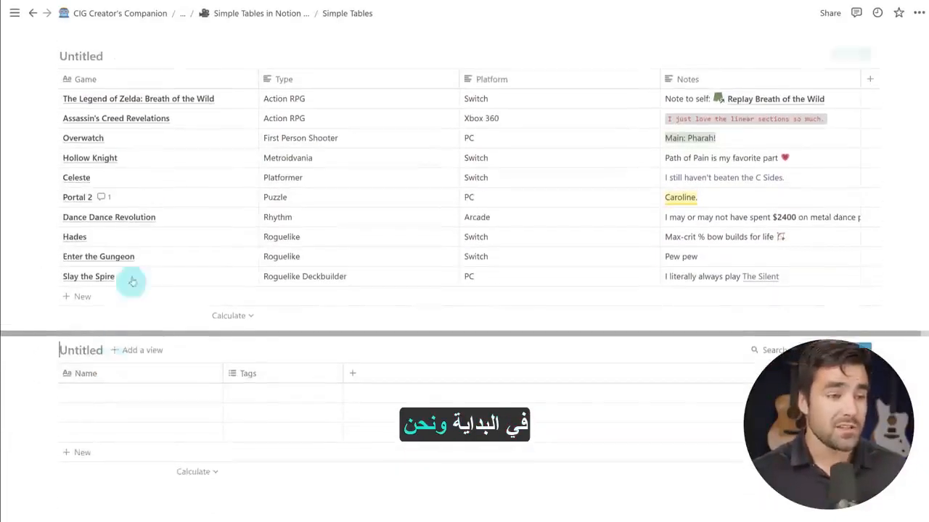
- In the new database, rename the title property Game and change Tags into a text property named Type
left_click(91, 373)
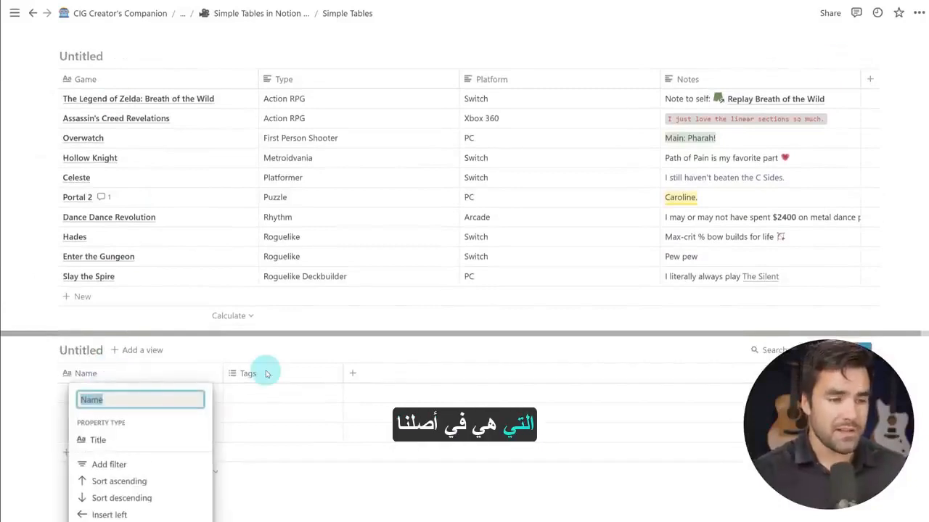
type("Game")
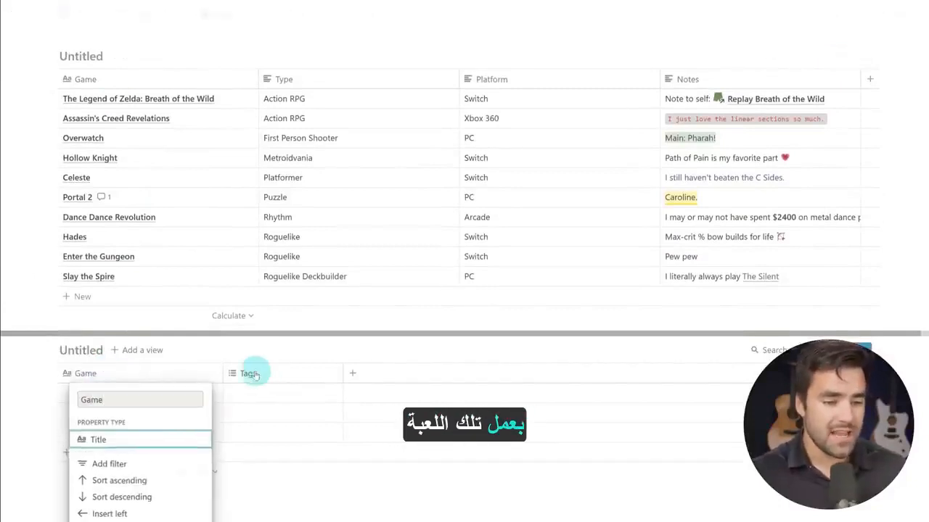
left_click(263, 373)
mouse_move(345, 193)
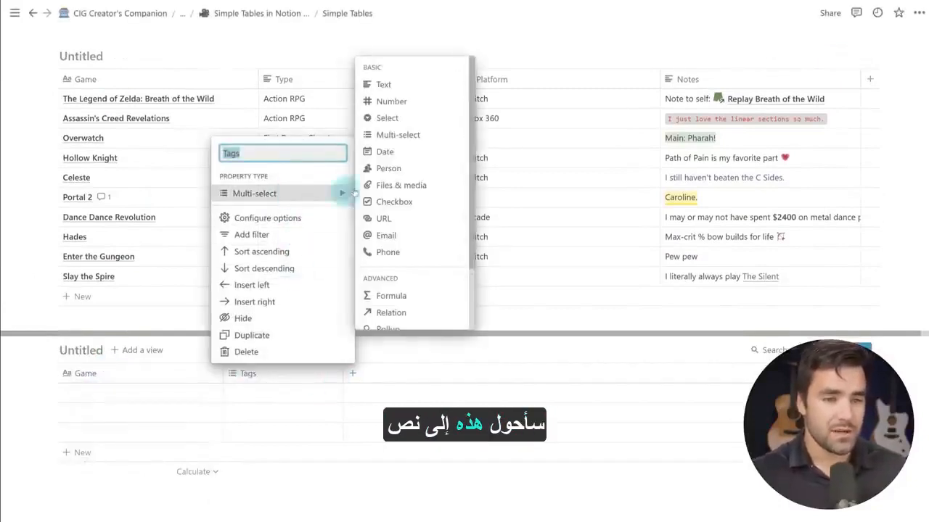
left_click(394, 87)
left_click(290, 373)
type("Type")
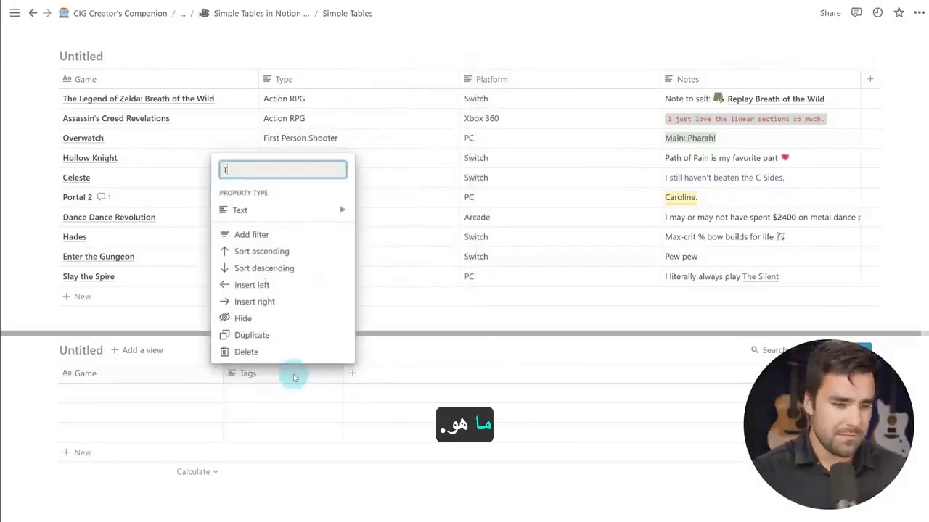
- Add two text properties named Platform and Notes to the new database
left_click(353, 373)
type("Platform")
left_click(474, 374)
type("Notes")
left_click(484, 407)
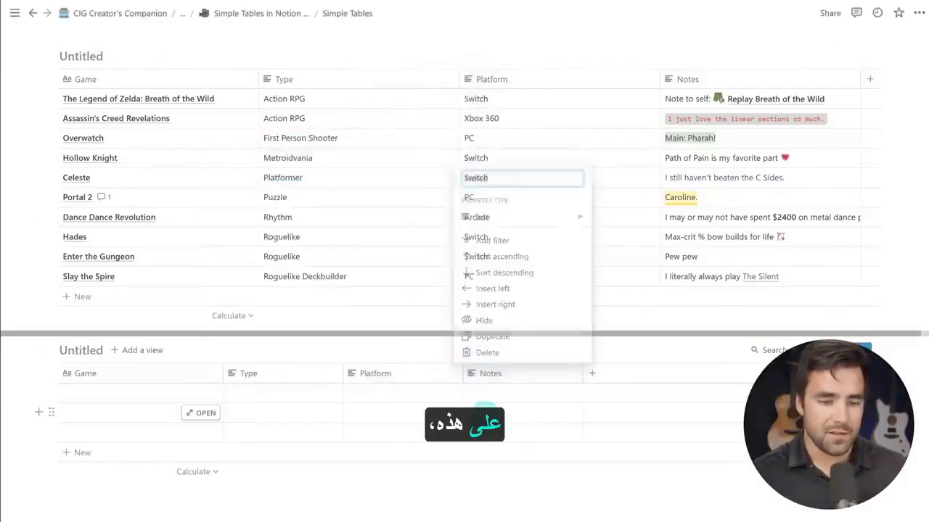
- Paste the copied cells starting at the first Game cell of the new database and turn it into a simple table
left_click(124, 393)
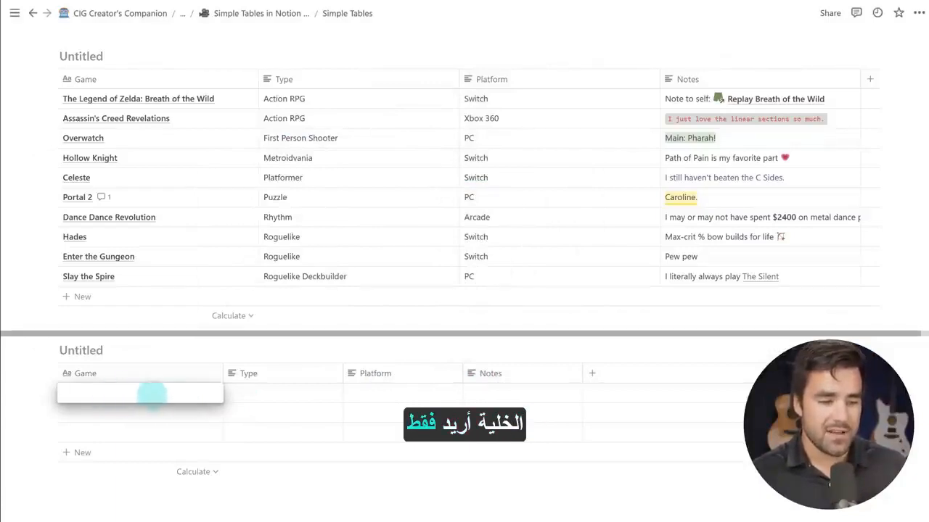
key("Escape")
key("ctrl+v")
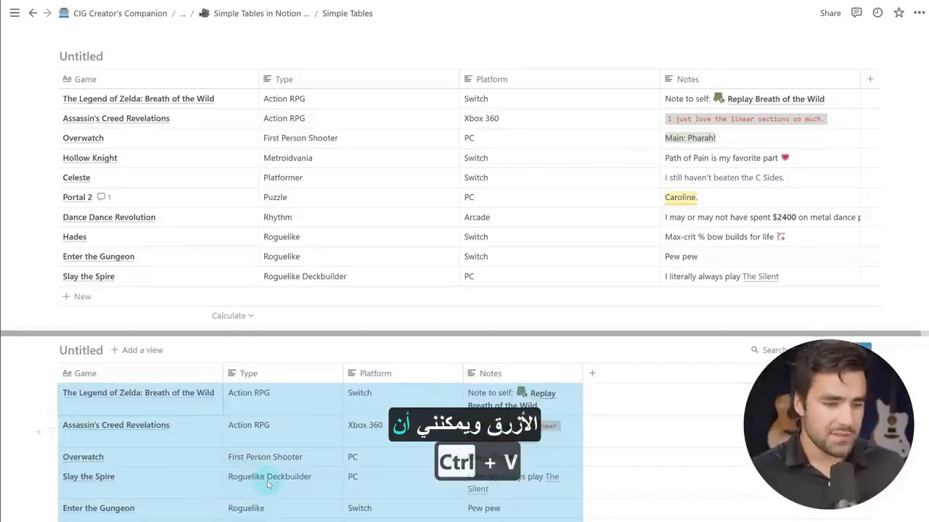
scroll(452, 402, "down", 3)
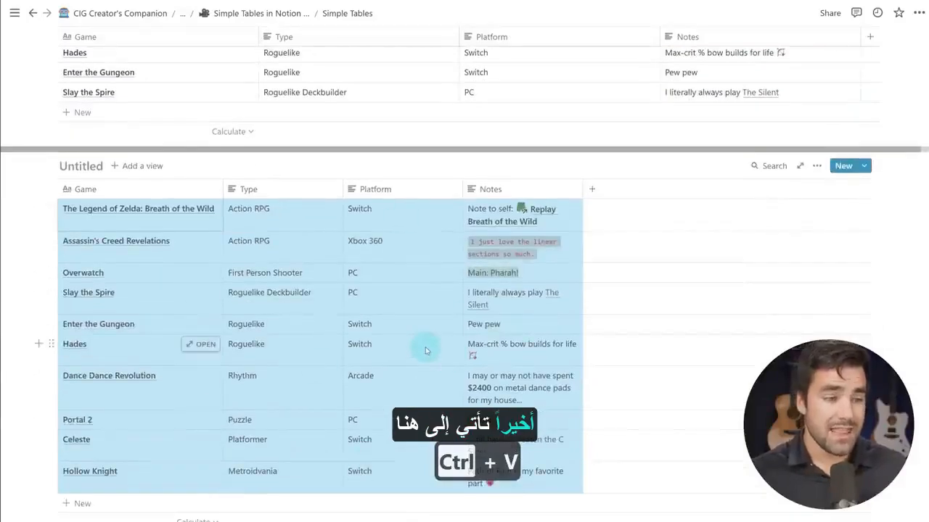
left_click(51, 166)
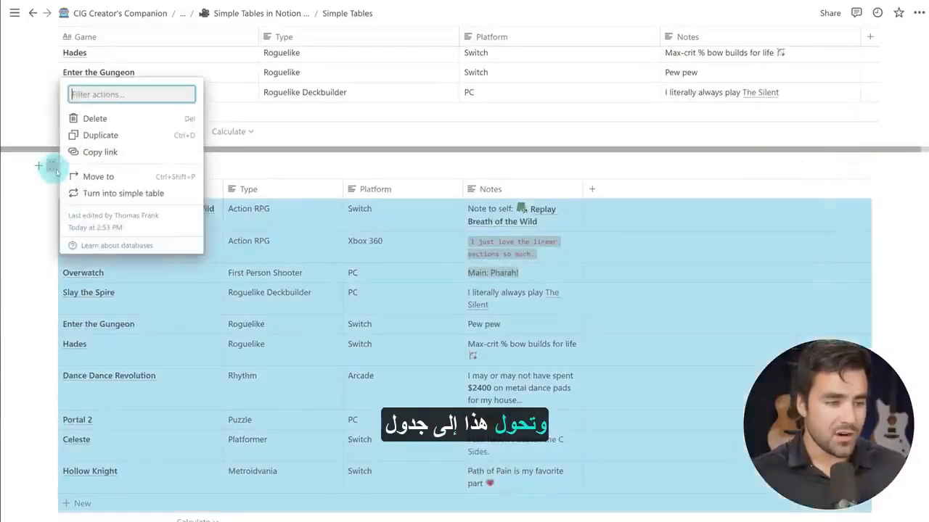
left_click(129, 190)
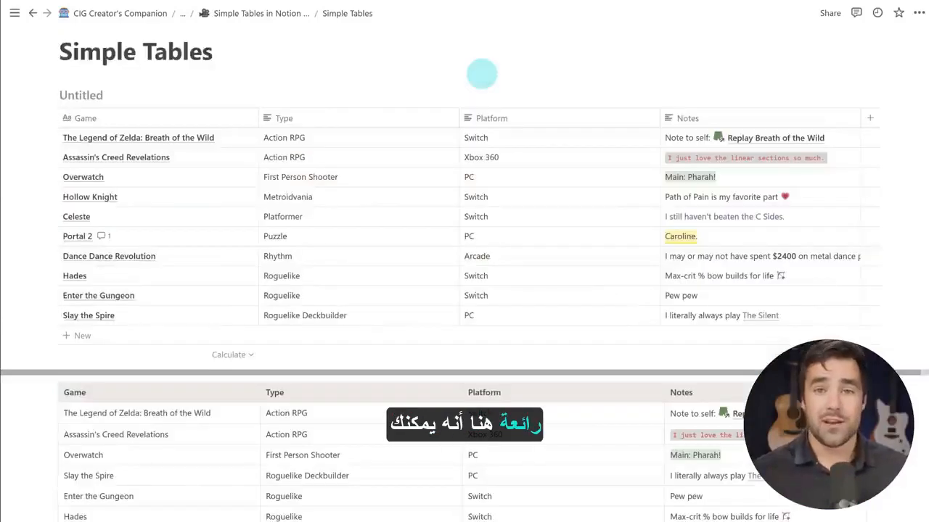
- Insert a synced block below the new simple table
scroll(482, 80, "down", 5)
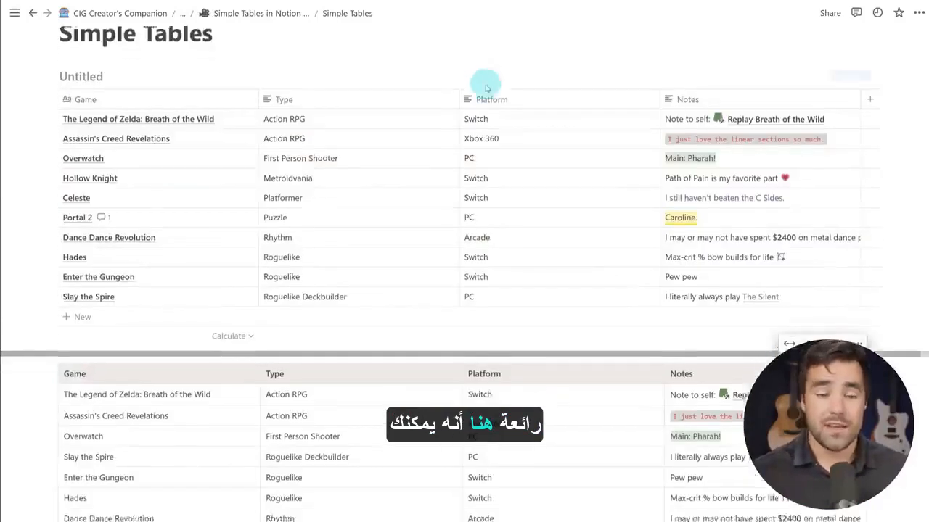
left_click(454, 454)
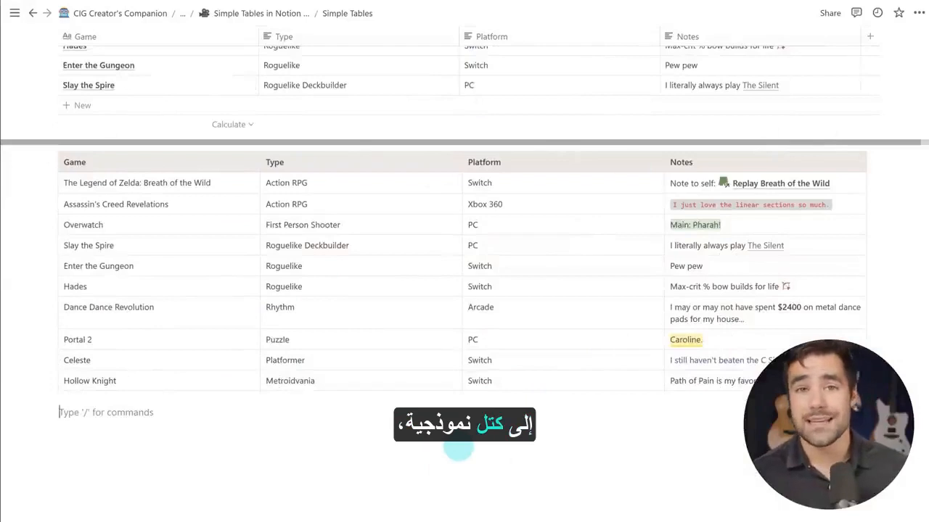
scroll(536, 435, "down", 1)
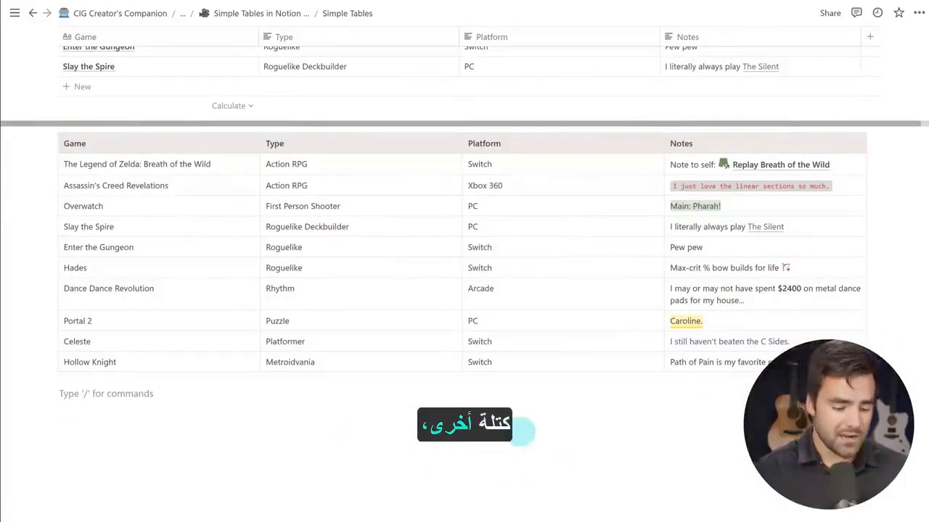
type("/sync")
left_click(174, 330)
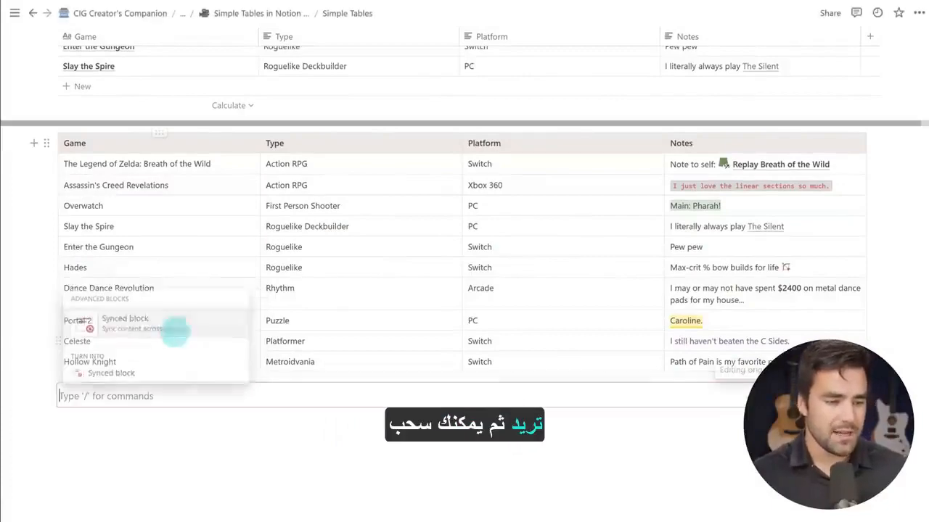
- Move the simple table into the synced block and copy the block for syncing elsewhere
left_click_drag(45, 143, 76, 396)
left_click(146, 415)
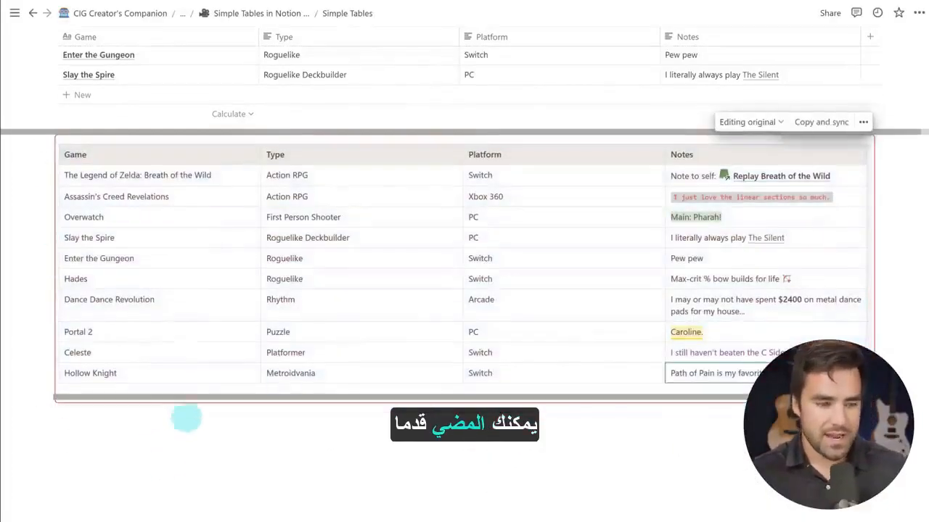
left_click(811, 125)
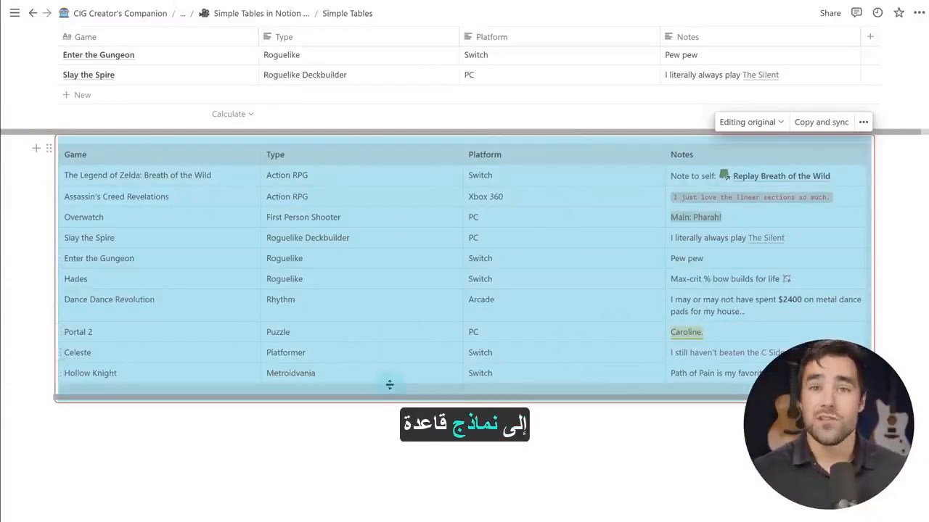
- Open the favorite page Pay Quarterly Taxes to examine its simple table with Date and Notes columns
left_click(20, 16)
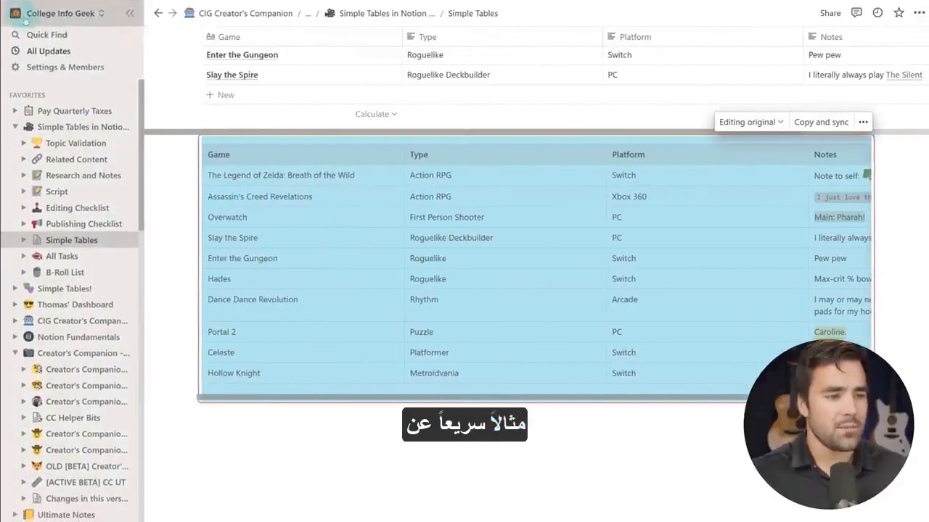
left_click(61, 111)
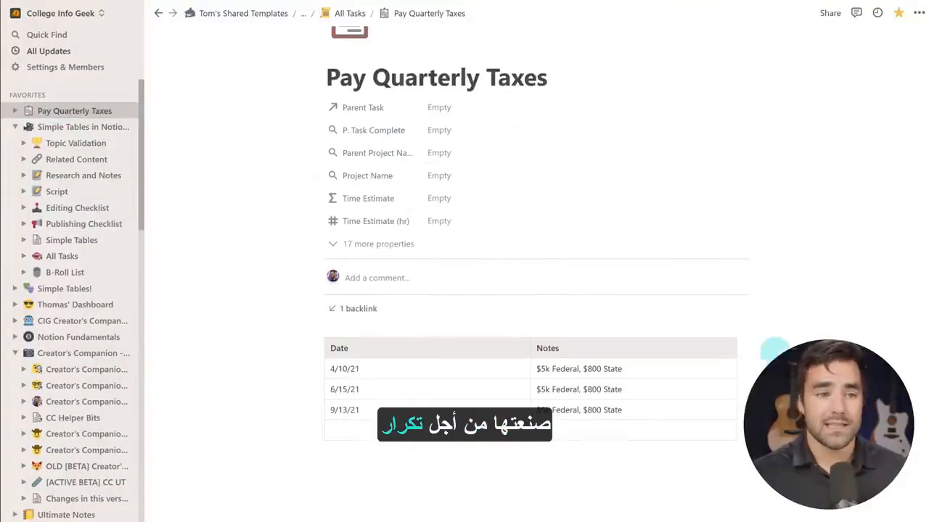
scroll(529, 120, "up", 1)
- Open the Task with Log template of the parent All Tasks database, examine its log table, and close the template
left_click(350, 13)
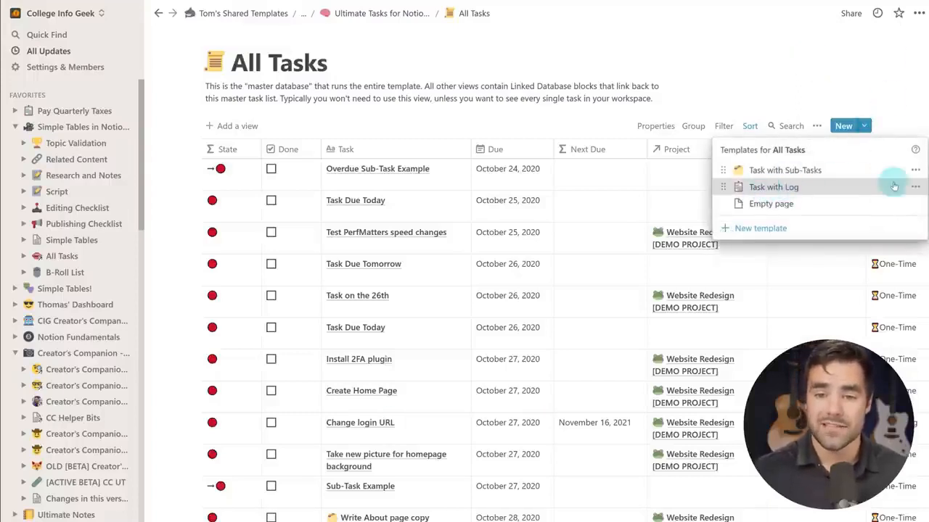
left_click(915, 190)
left_click(828, 171)
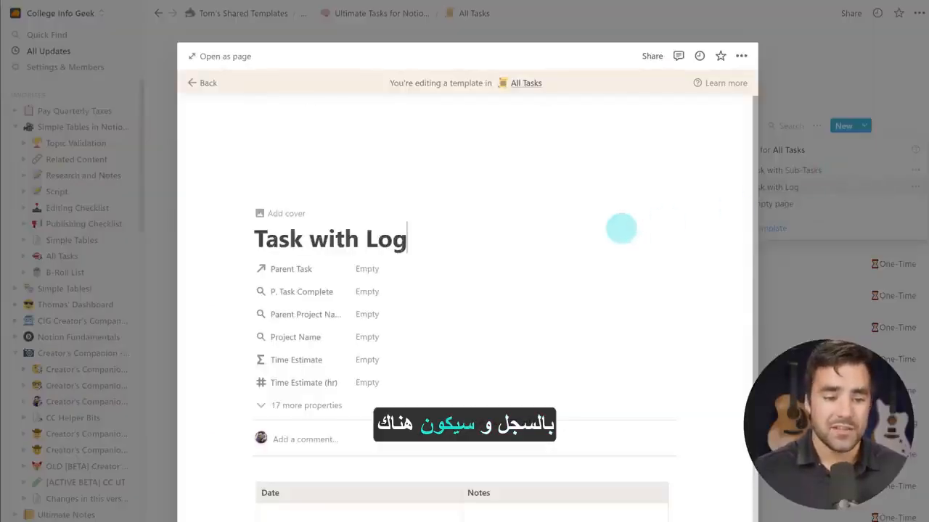
scroll(552, 394, "down", 2)
left_click(815, 275)
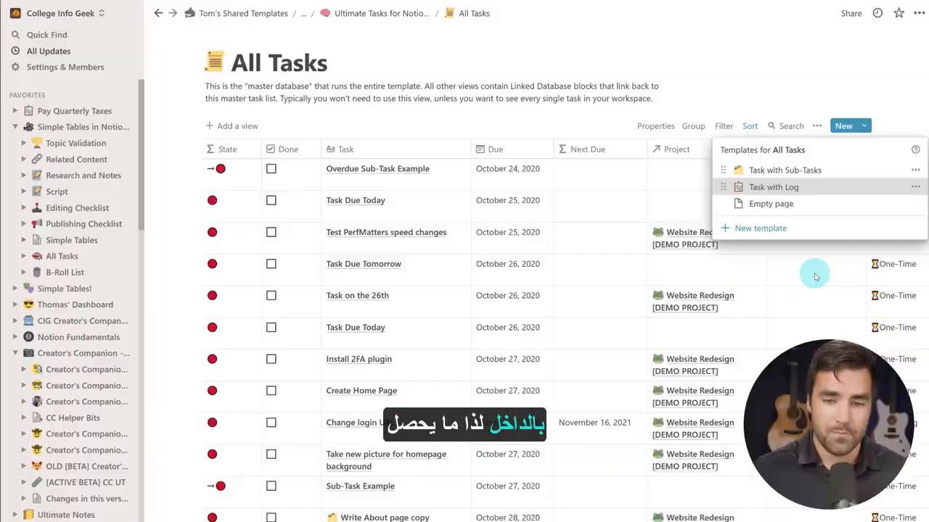
- Return to the Pay Quarterly Taxes page and bring its payment log table into view
key("ctrl+bracketleft")
key("ctrl+bracketleft")
key("ctrl+bracketleft")
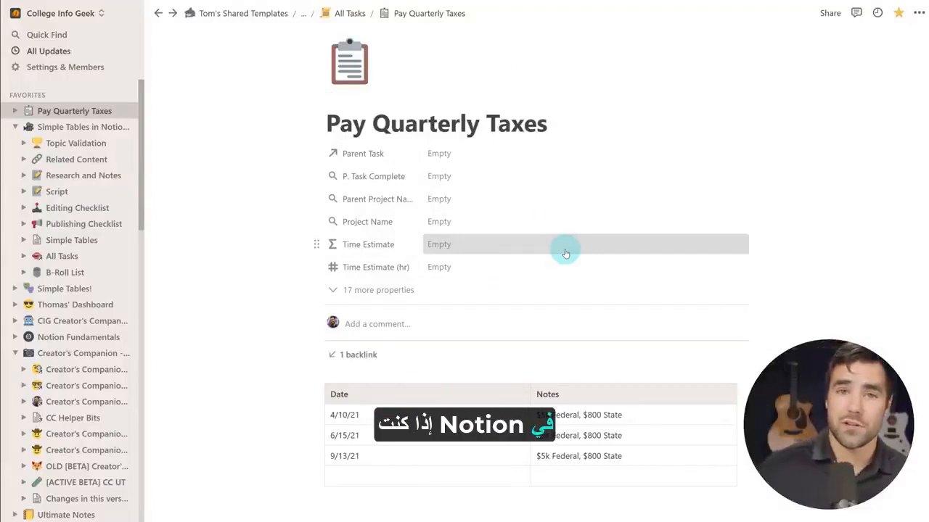
scroll(565, 253, "down", 3)
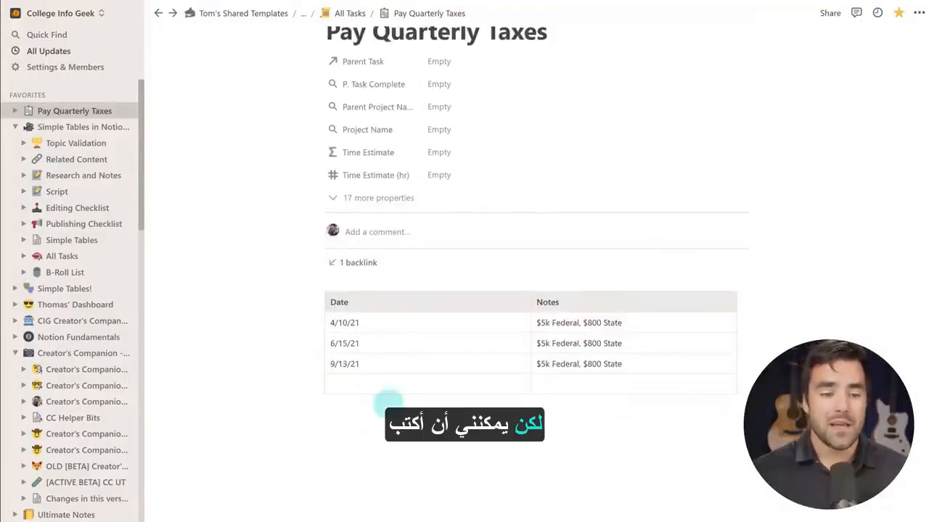